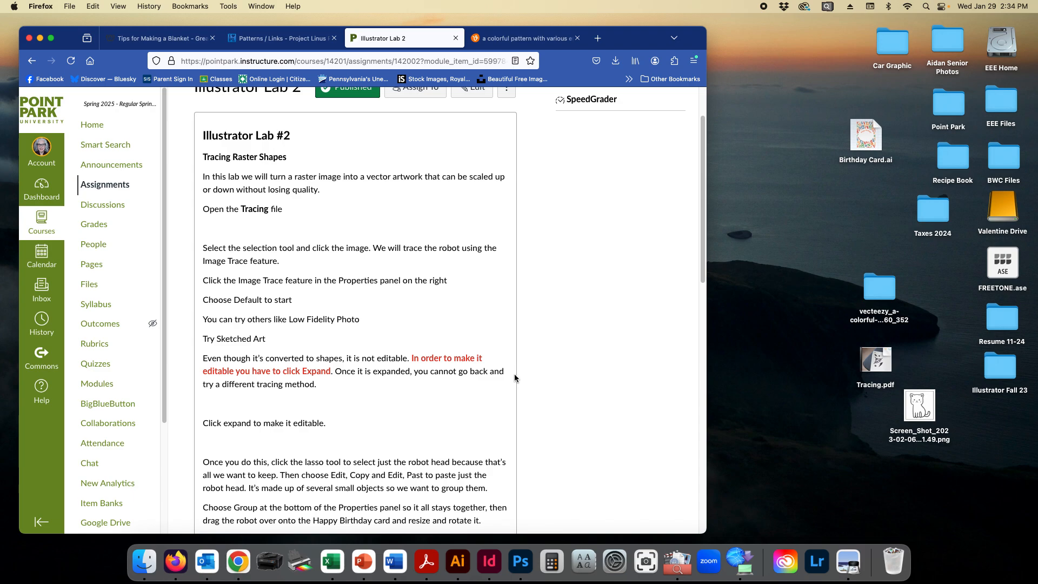
Step: Switch to Illustrator and open Tracing.pdf from the Desktop
{"action": "left_click", "coordinate": [457, 565]}
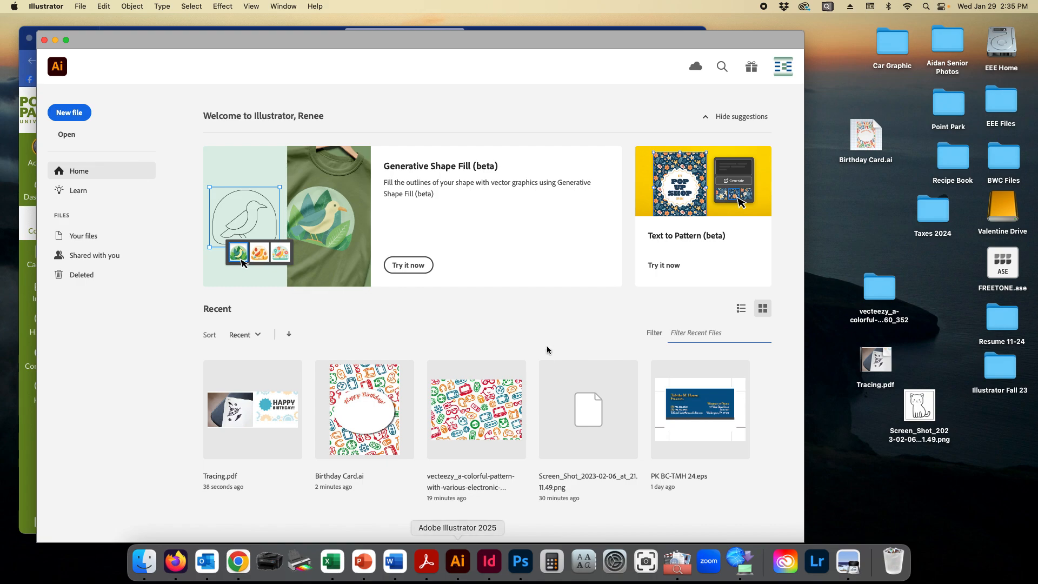
{"action": "left_click", "coordinate": [67, 134]}
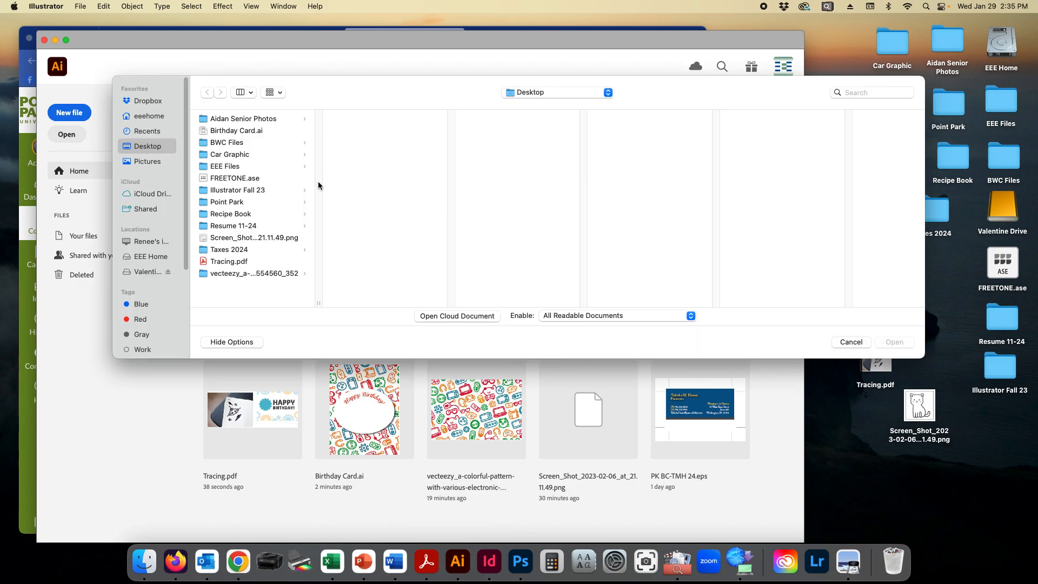
{"action": "left_click", "coordinate": [241, 264]}
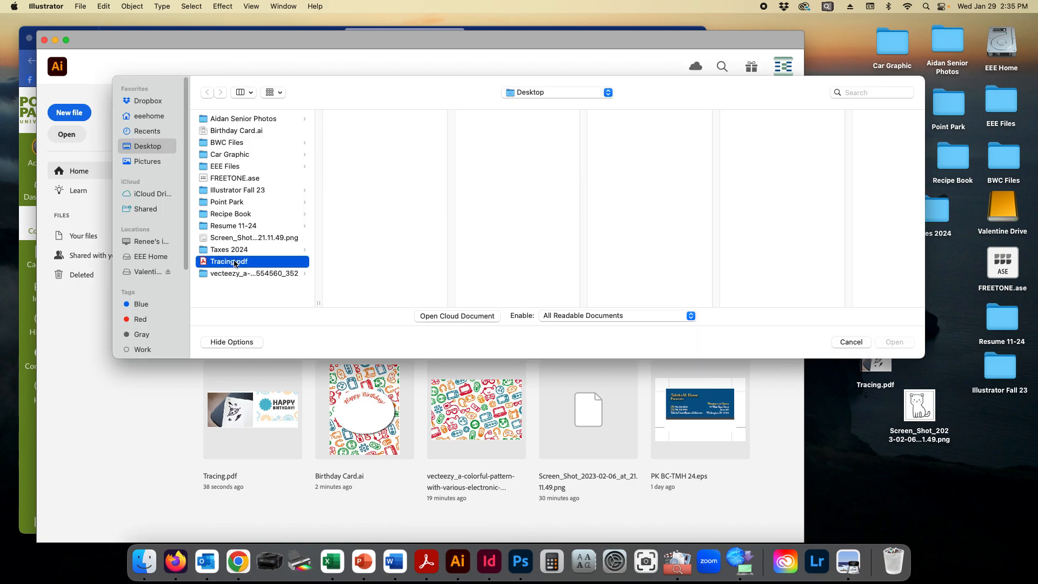
{"action": "left_click", "coordinate": [893, 343]}
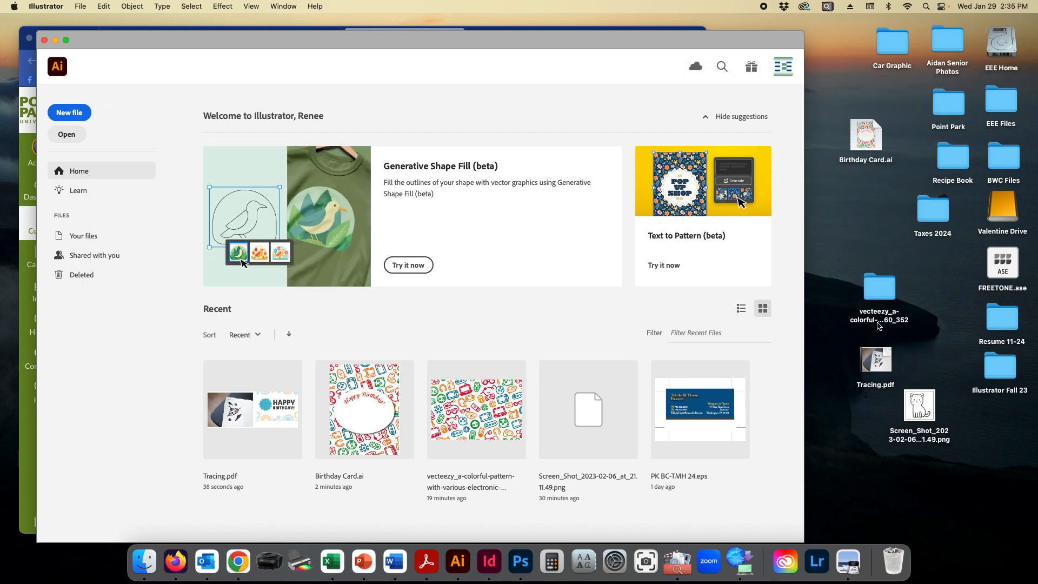
{"action": "scroll", "coordinate": [464, 219], "scroll_direction": "left", "scroll_amount": 5}
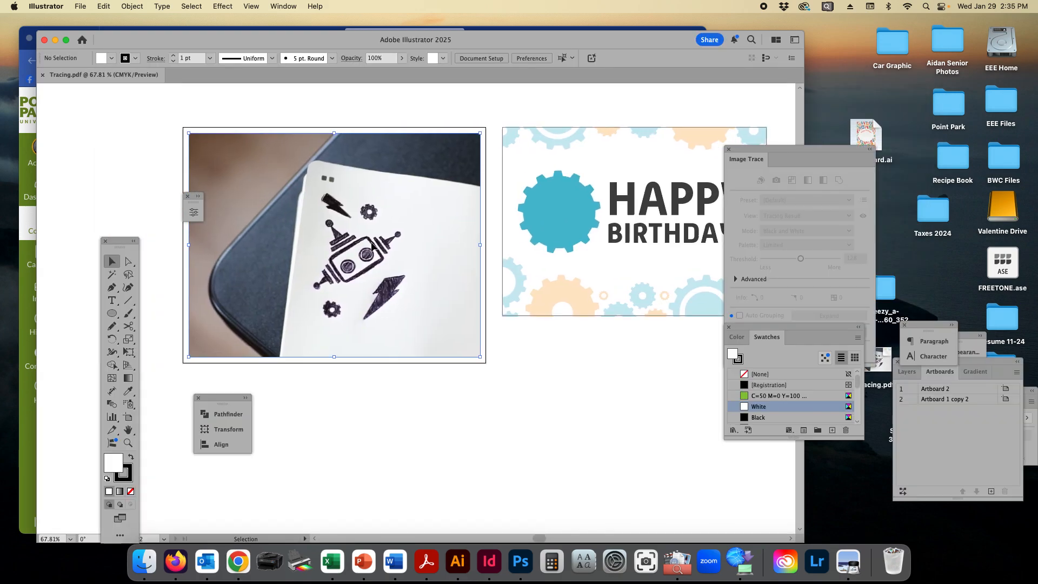
Step: Select the robot photo, check it in Outline view and return to Preview
{"action": "left_click", "coordinate": [373, 244]}
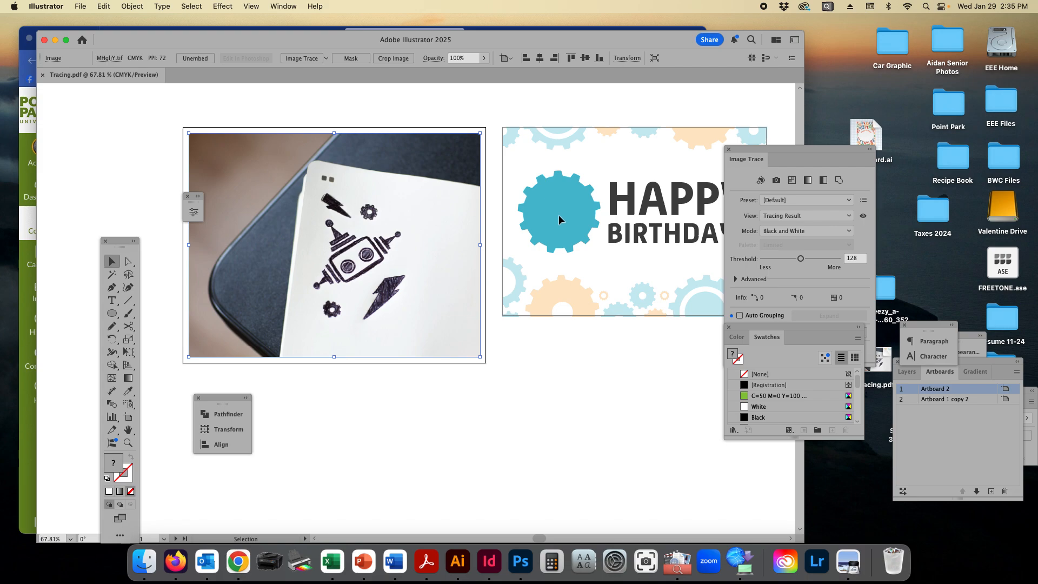
{"action": "key", "text": "a"}
{"action": "key", "text": "super+y"}
{"action": "key", "text": "v"}
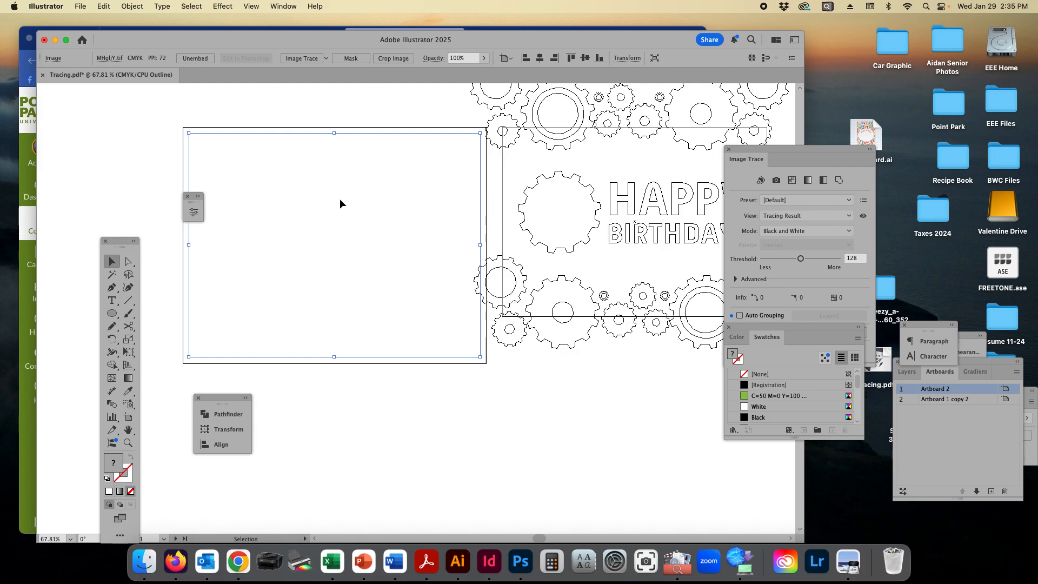
{"action": "key", "text": "super+y"}
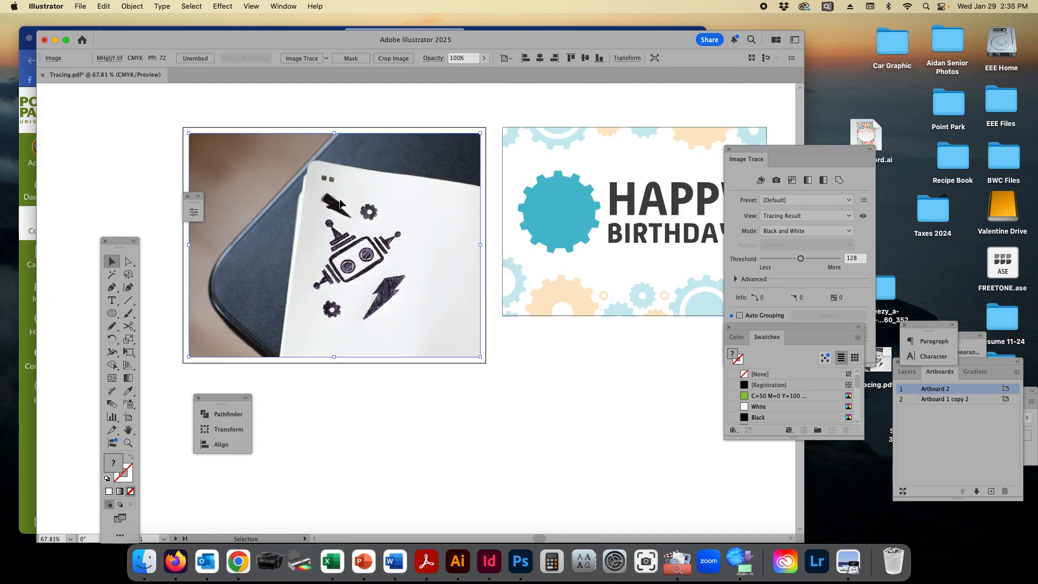
{"action": "left_click", "coordinate": [499, 361]}
{"action": "left_click", "coordinate": [408, 284]}
{"action": "left_click", "coordinate": [81, 6]}
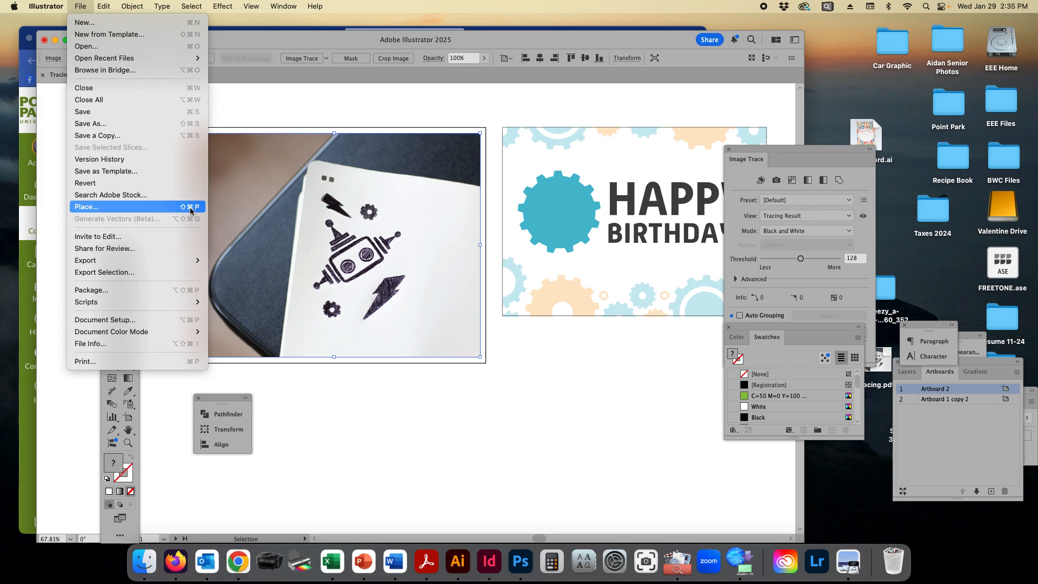
{"action": "left_click", "coordinate": [514, 336]}
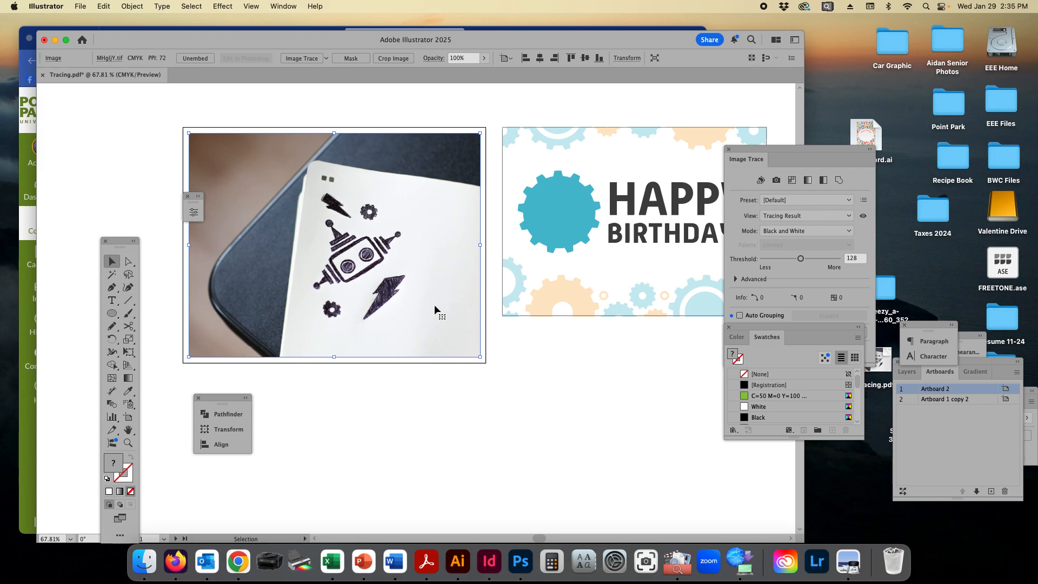
{"action": "left_click", "coordinate": [582, 387]}
{"action": "left_click", "coordinate": [431, 323]}
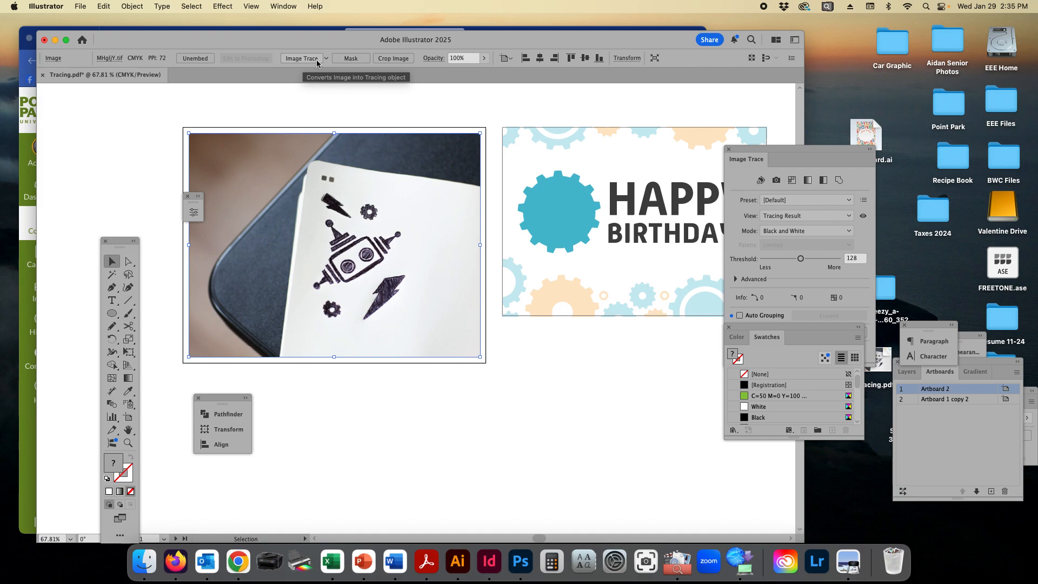
Step: Try tracing the robot photo with the default Image Trace settings and undo the trace
{"action": "left_click_drag", "start_coordinate": [763, 150], "coordinate": [729, 151]}
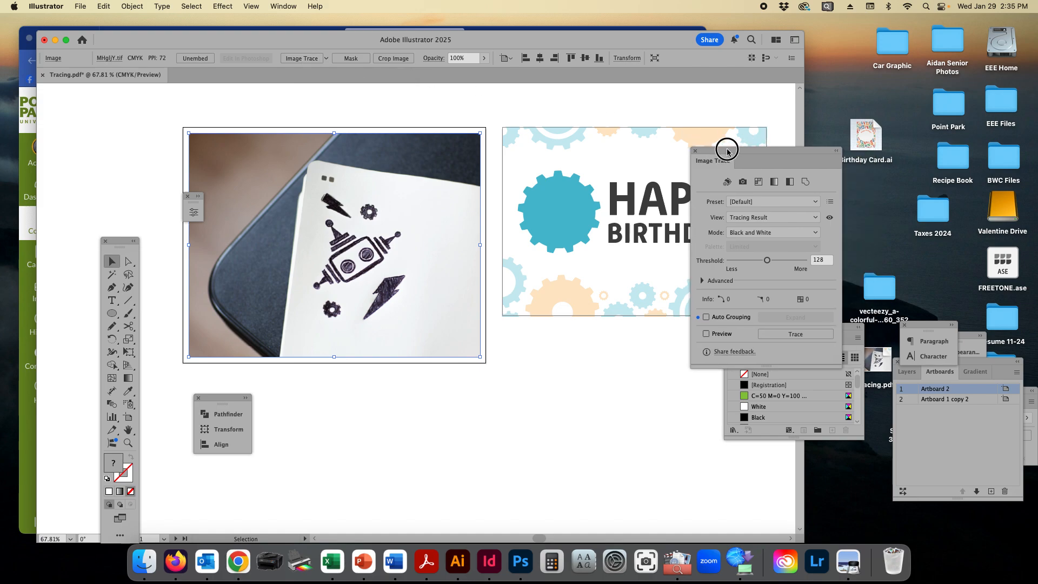
{"action": "left_click", "coordinate": [285, 4]}
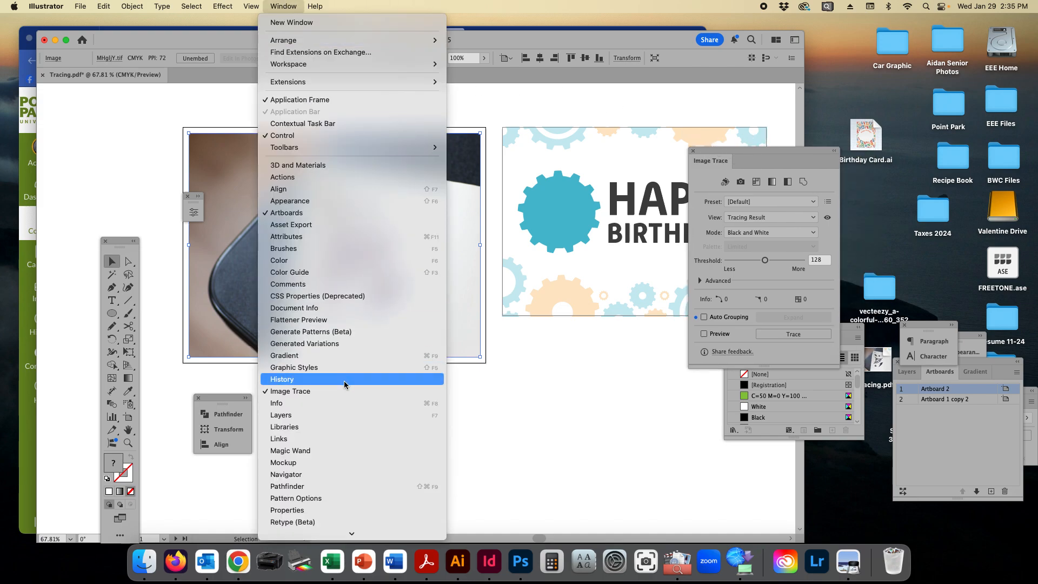
{"action": "left_click", "coordinate": [569, 405]}
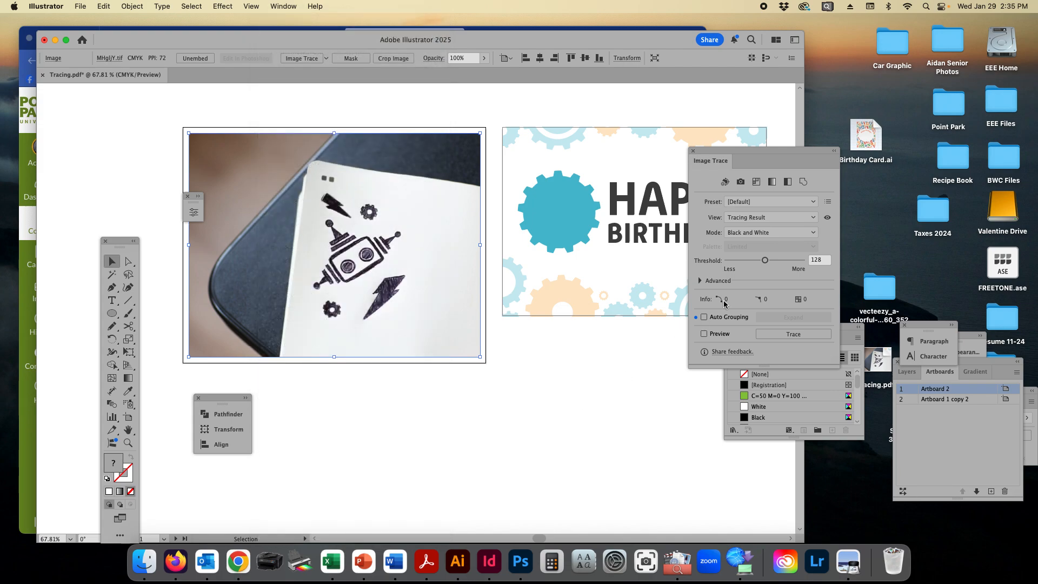
{"action": "left_click_drag", "start_coordinate": [745, 151], "coordinate": [709, 156]}
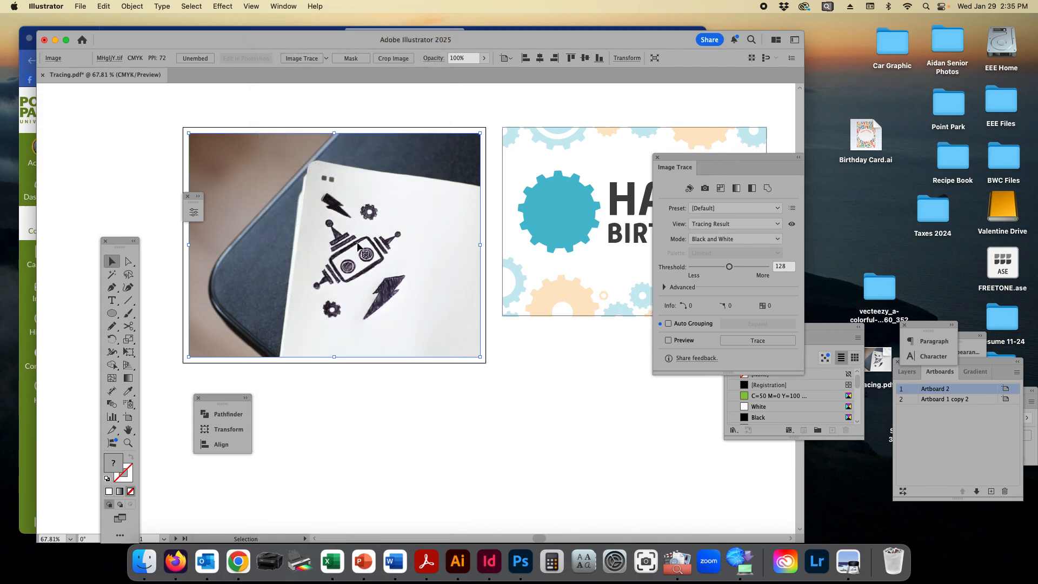
{"action": "left_click", "coordinate": [300, 60]}
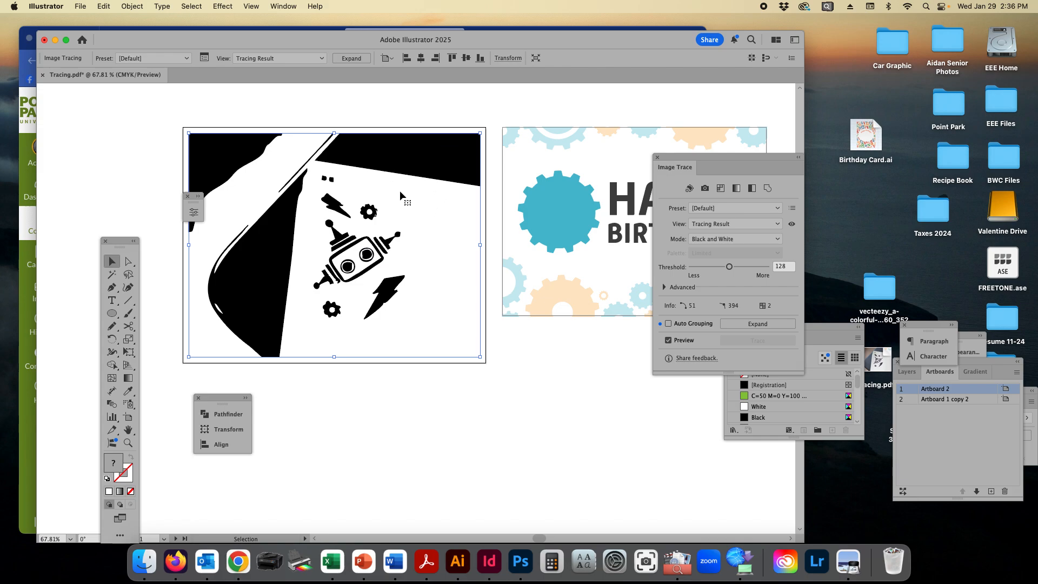
{"action": "key", "text": "super+z"}
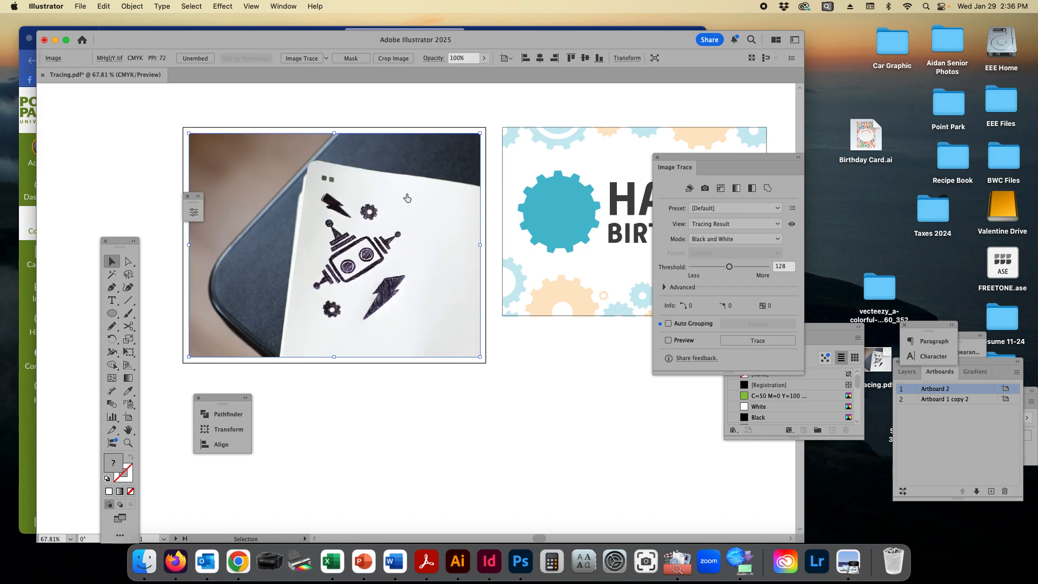
Step: Trace the robot photo with the Low Fidelity Photo preset and move the tracing settings closer to the image
{"action": "left_click", "coordinate": [326, 58]}
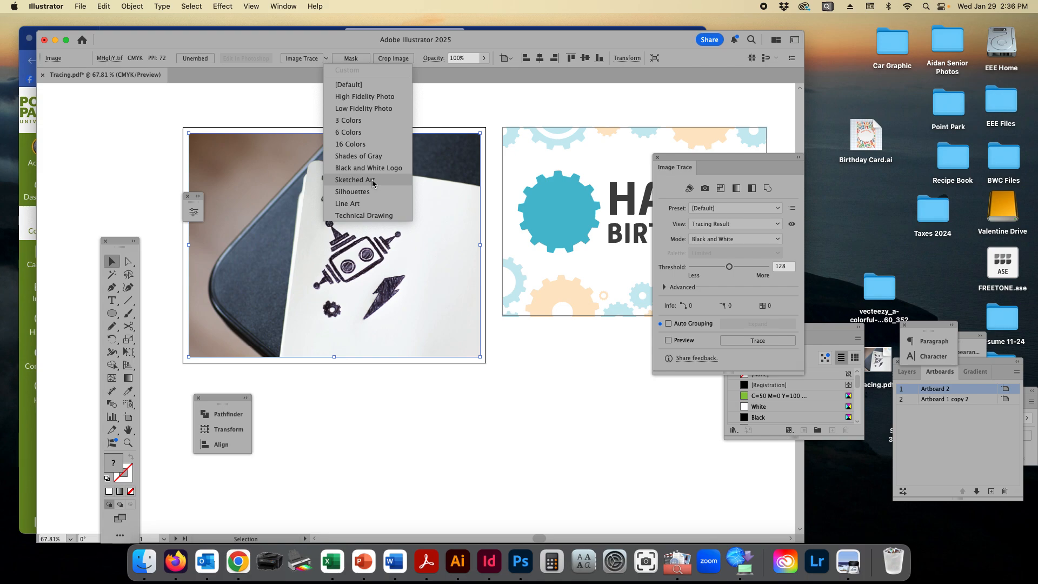
{"action": "left_click", "coordinate": [373, 108]}
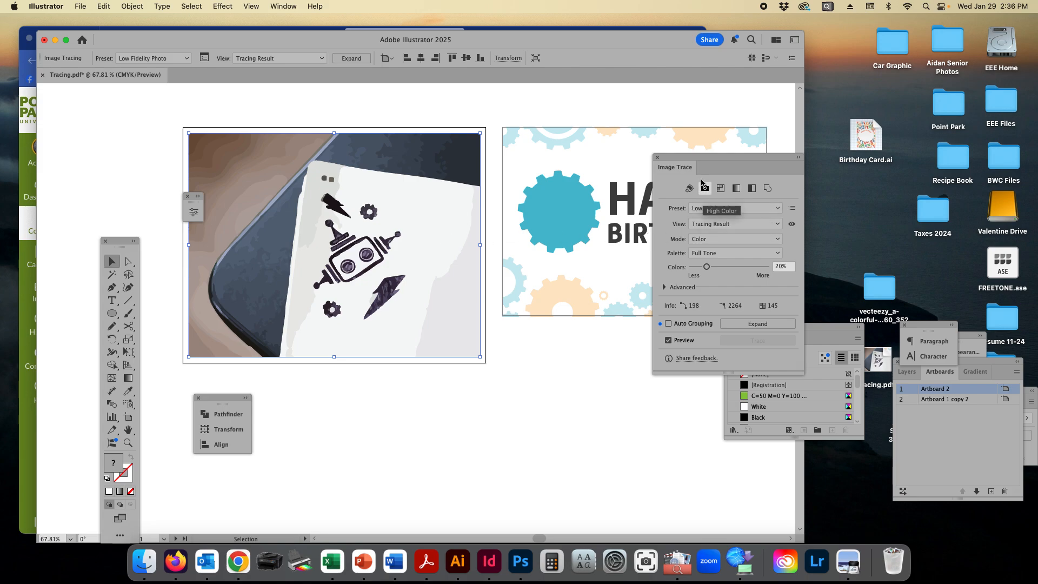
{"action": "left_click_drag", "start_coordinate": [704, 159], "coordinate": [623, 158]}
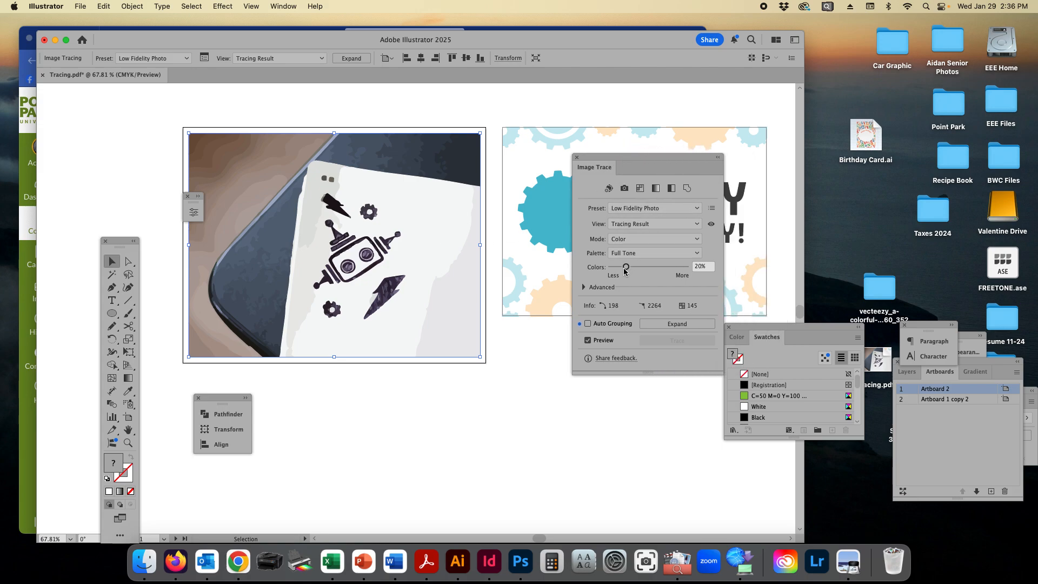
Step: Increase the number of colors in the photo's trace and set its palette to Limited
{"action": "left_click_drag", "start_coordinate": [626, 267], "coordinate": [658, 272]}
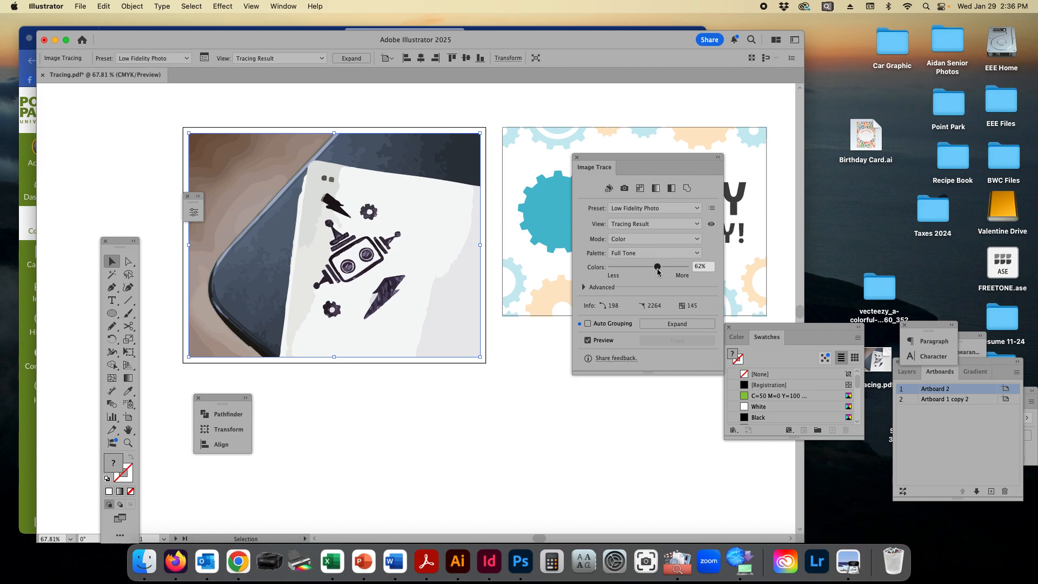
{"action": "left_click", "coordinate": [634, 252]}
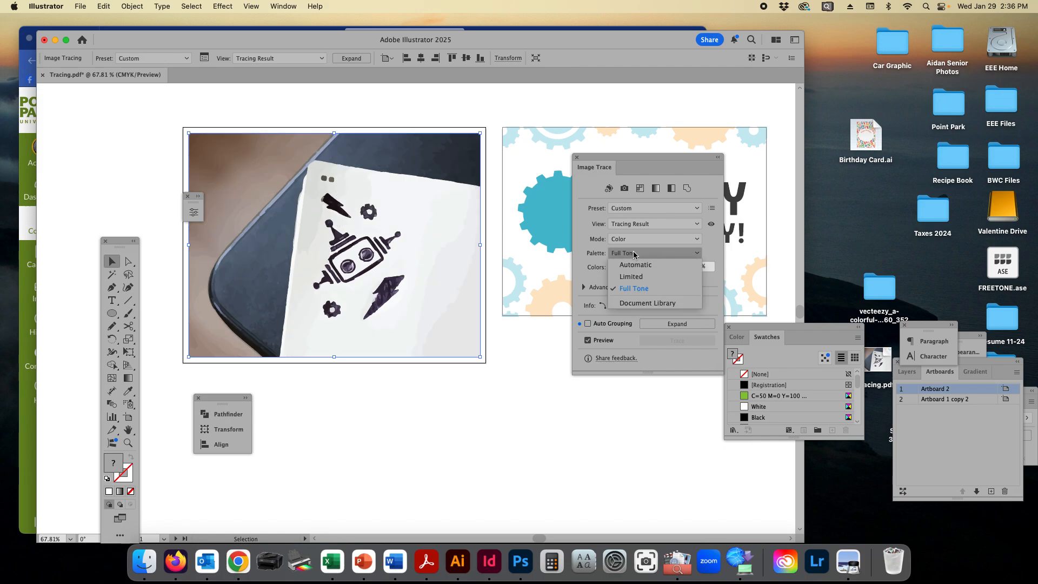
{"action": "left_click", "coordinate": [633, 276]}
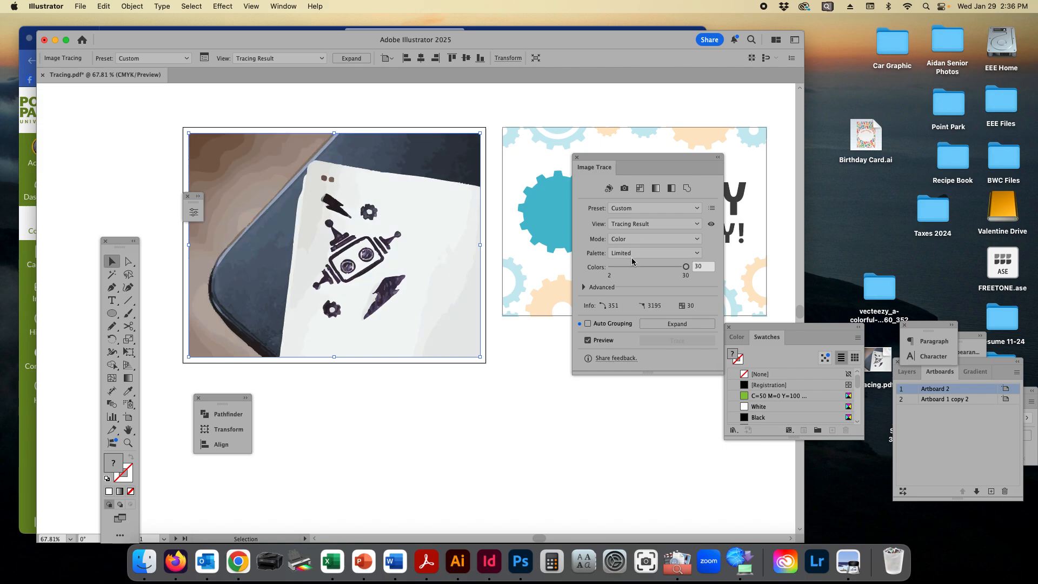
Step: Apply the Sketched Art preset to the trace and raise its threshold to 172
{"action": "left_click", "coordinate": [622, 208]}
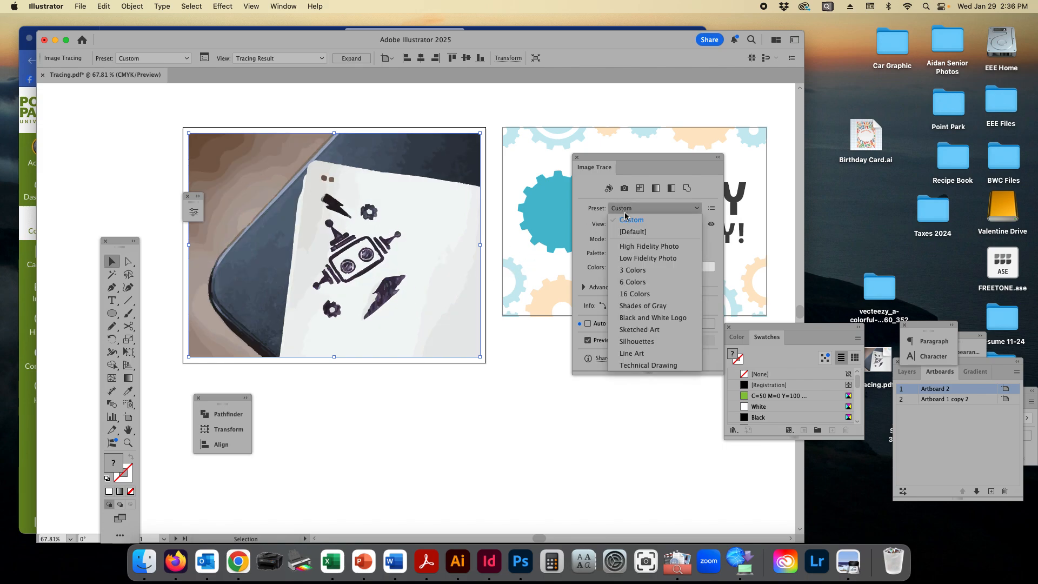
{"action": "left_click", "coordinate": [658, 330]}
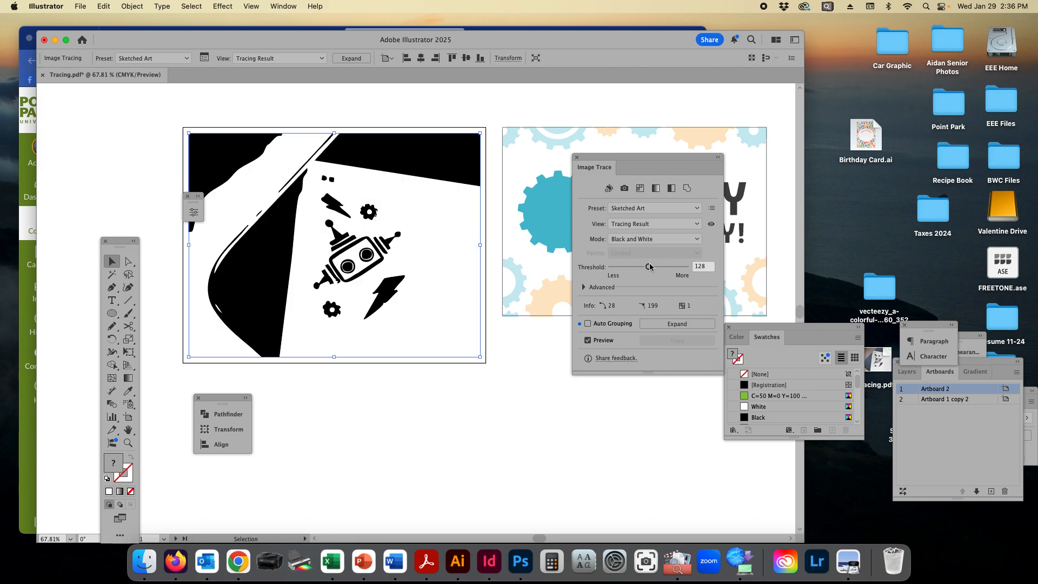
{"action": "left_click_drag", "start_coordinate": [649, 267], "coordinate": [662, 271]}
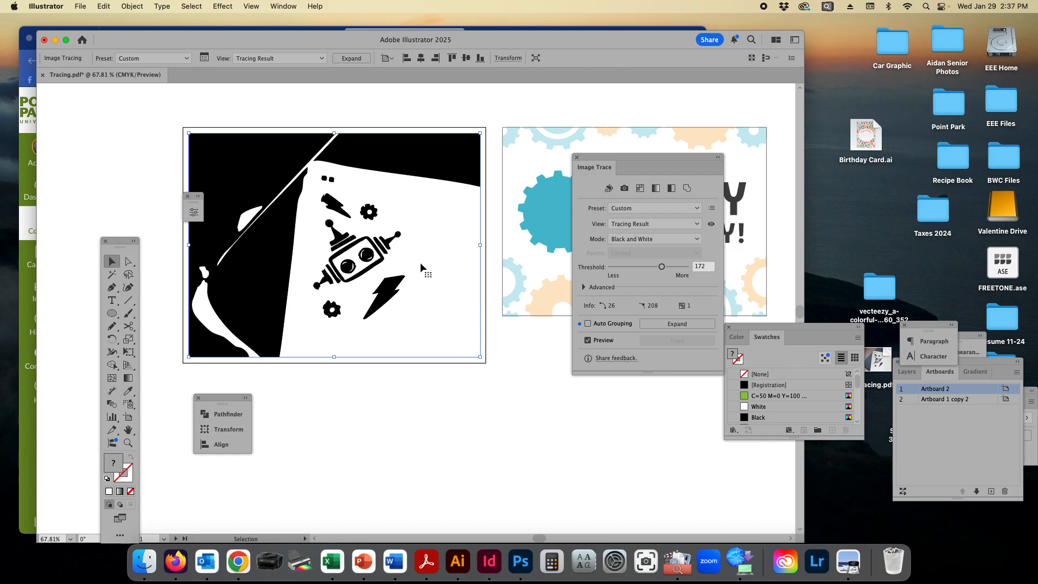
Step: Check the live trace in Outline view, then return to Preview and expand it into editable shapes
{"action": "key", "text": "super+y"}
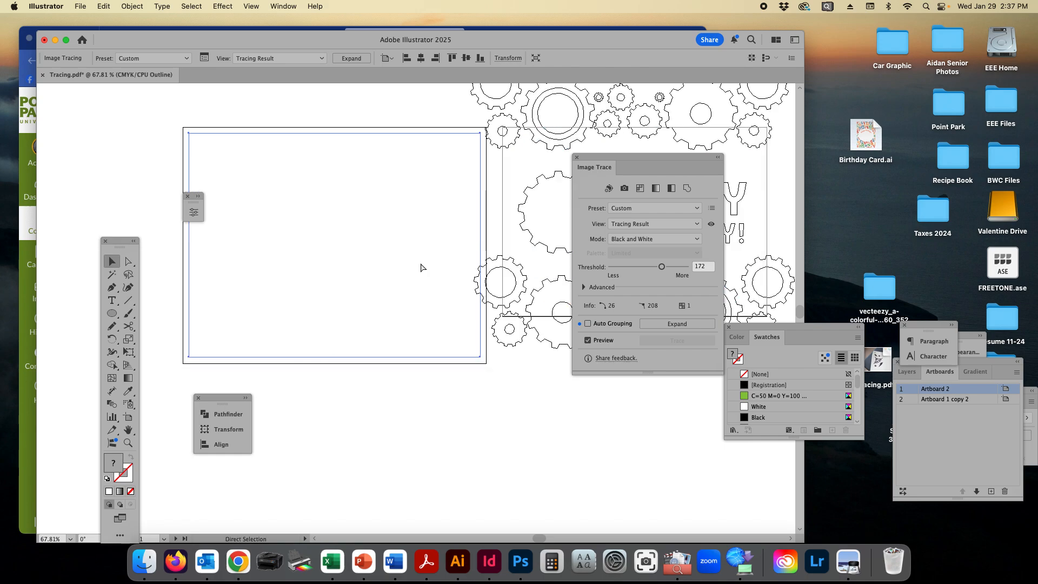
{"action": "key", "text": "super+y"}
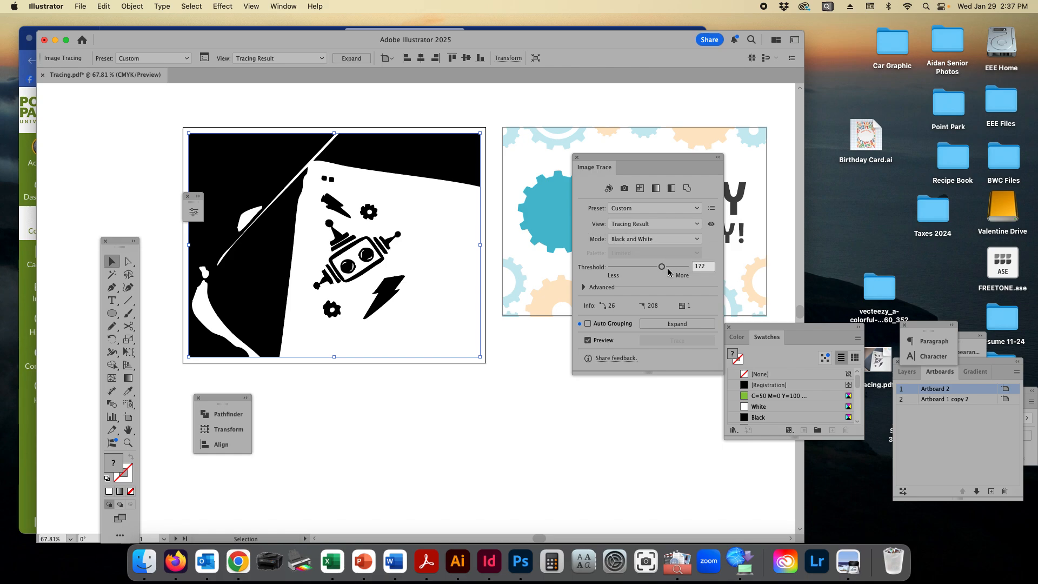
{"action": "left_click", "coordinate": [661, 323]}
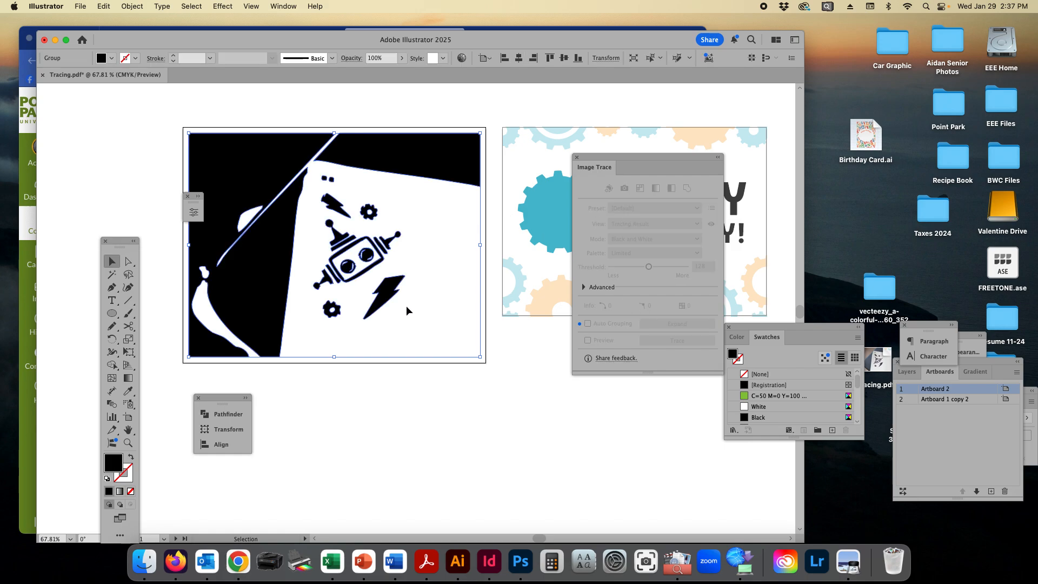
Step: Examine the paths and anchor points of the expanded artwork in Outline view and return to Preview
{"action": "key", "text": "super+y"}
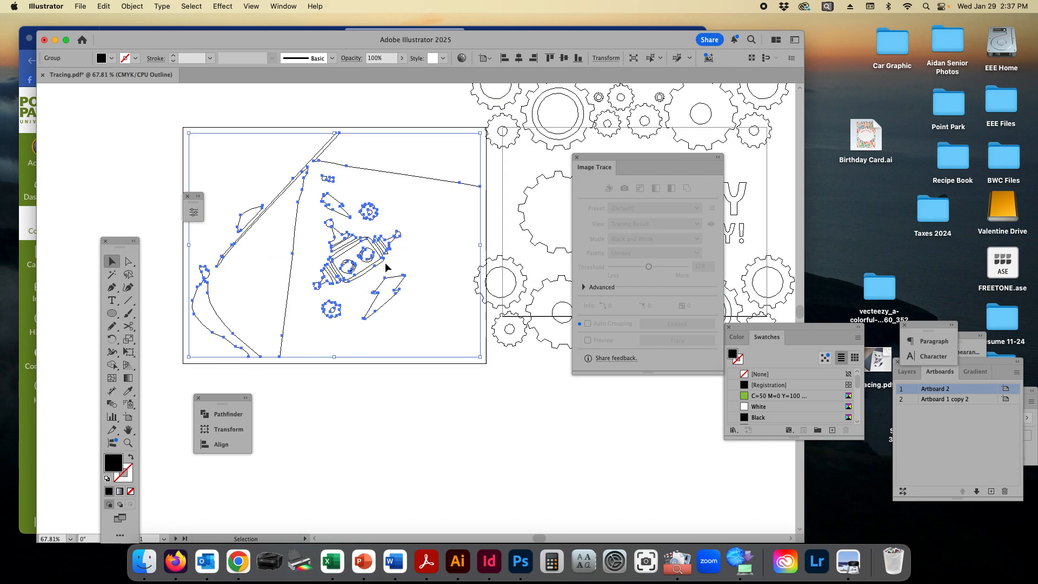
{"action": "scroll", "coordinate": [375, 271], "scroll_direction": "right", "scroll_amount": 2}
{"action": "scroll", "coordinate": [377, 273], "scroll_direction": "up", "scroll_amount": 2}
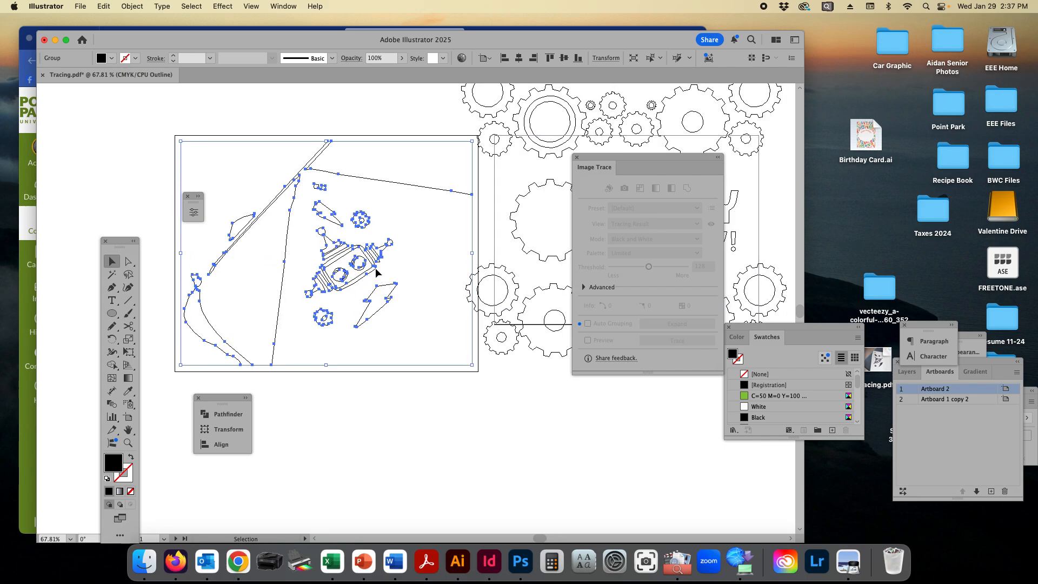
{"action": "key", "text": "super"}
{"action": "key", "text": "super+y"}
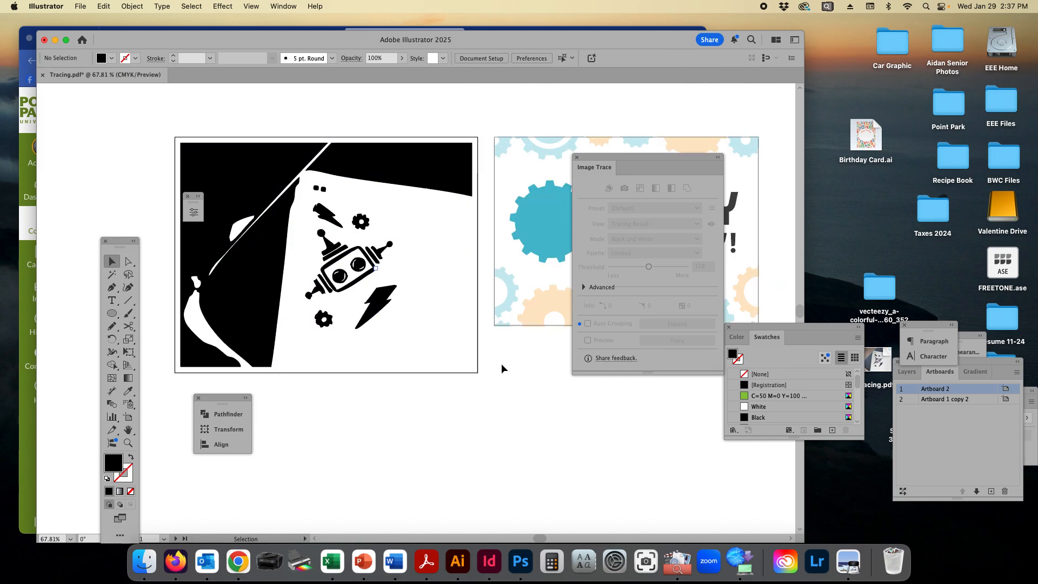
Step: Zoom in on the robot head and select only its upper antenna shape with the Direct Selection tool
{"action": "key", "text": "super+space"}
{"action": "left_click", "coordinate": [338, 257], "text": "super"}
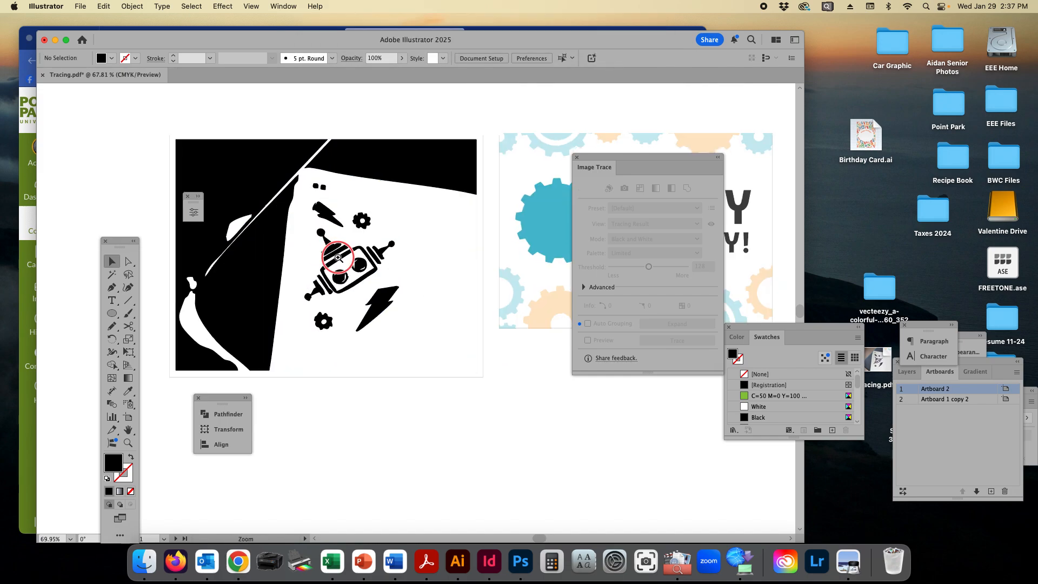
{"action": "left_click_drag", "start_coordinate": [338, 258], "coordinate": [538, 326]}
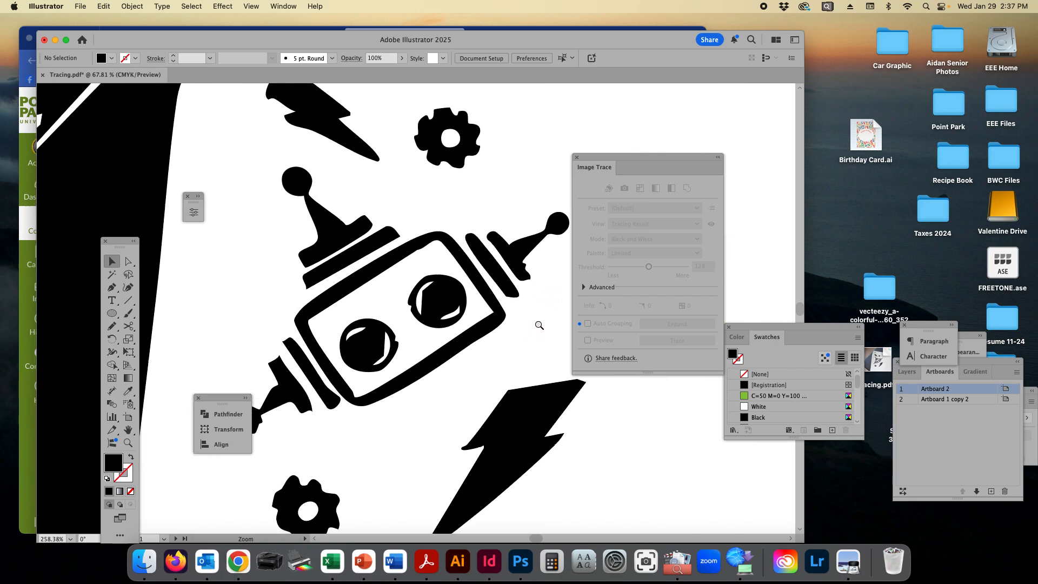
{"action": "left_click", "coordinate": [349, 278]}
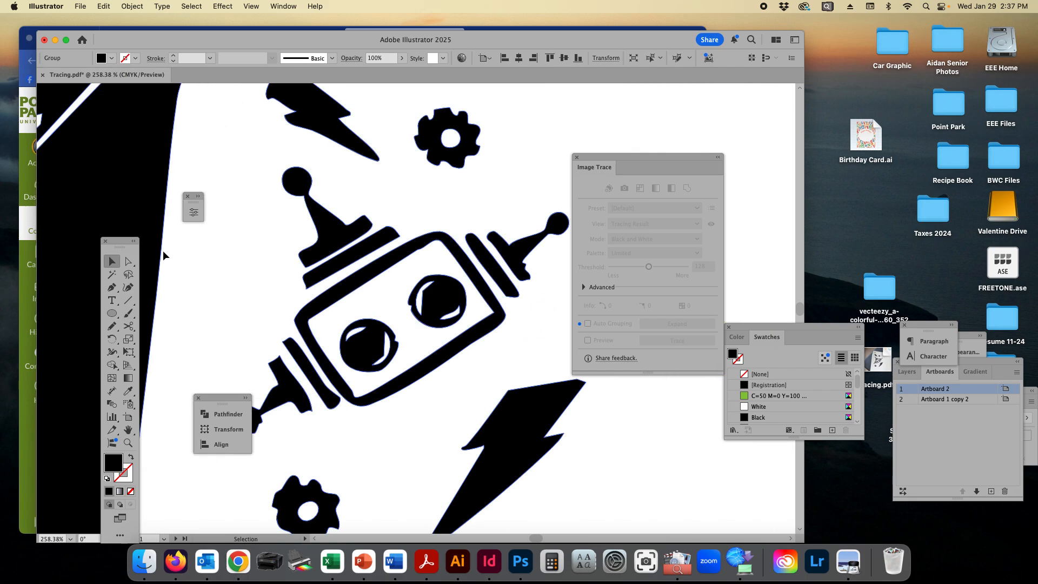
{"action": "left_click", "coordinate": [131, 262]}
{"action": "left_click", "coordinate": [270, 267]}
{"action": "left_click", "coordinate": [328, 246]}
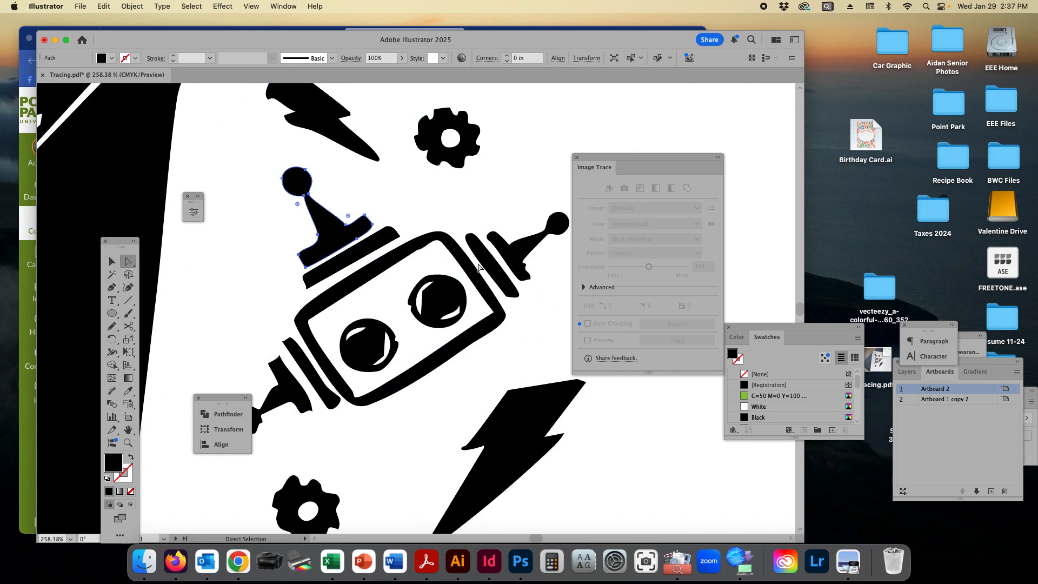
Step: Delete one anchor point from the robot's upper antenna base and one from the lower lightning bolt with the Pen tool
{"action": "left_click", "coordinate": [113, 288]}
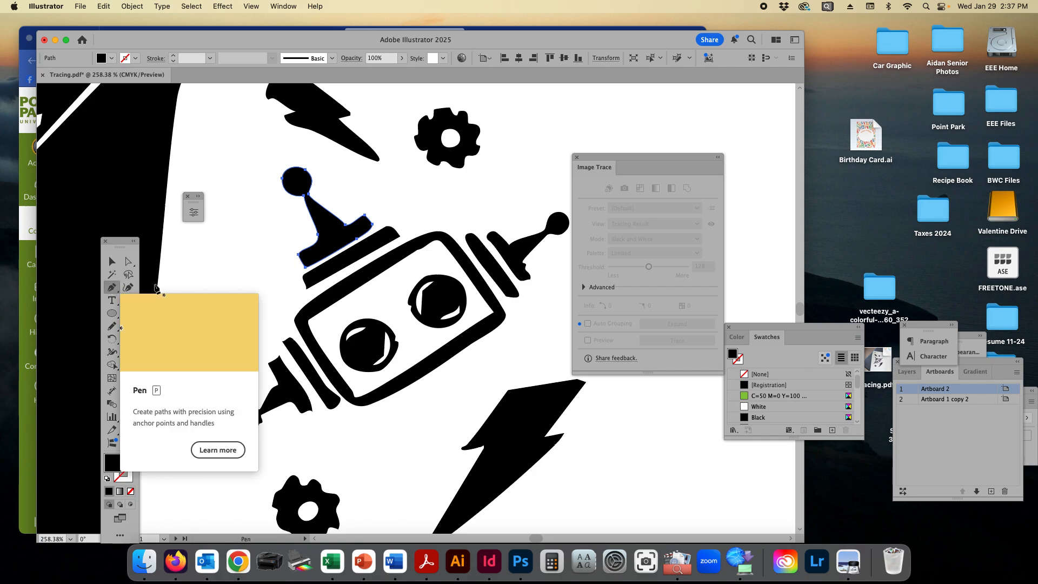
{"action": "left_click", "coordinate": [357, 240]}
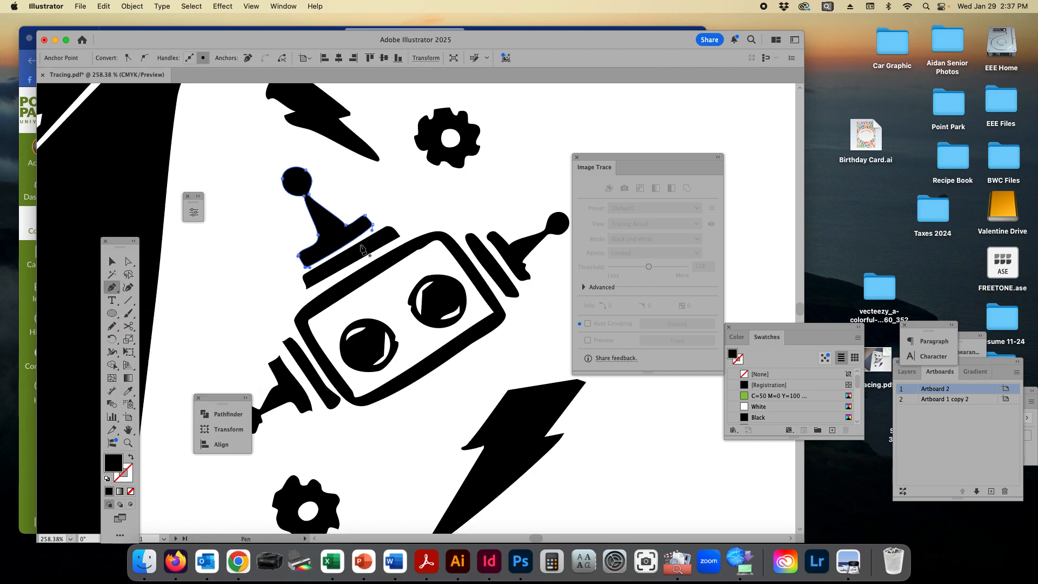
{"action": "left_click", "coordinate": [436, 302], "text": "super"}
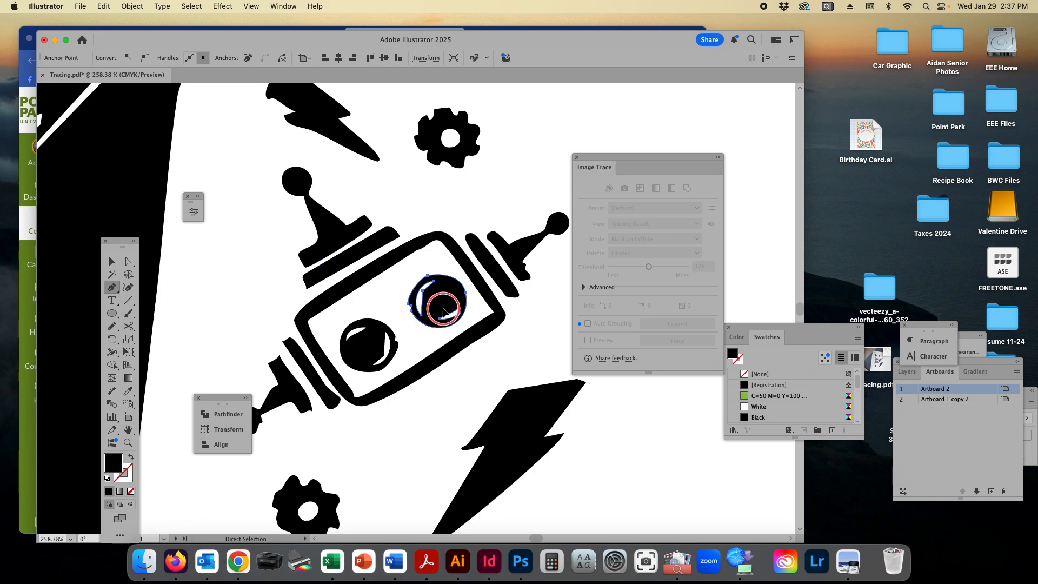
{"action": "left_click", "coordinate": [510, 400], "text": "super"}
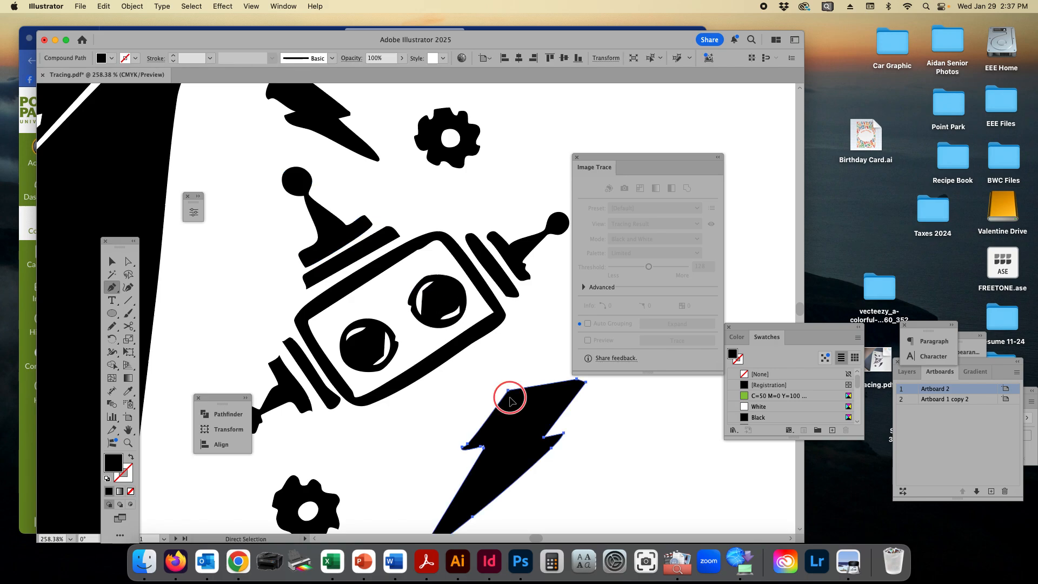
{"action": "left_click", "coordinate": [480, 450]}
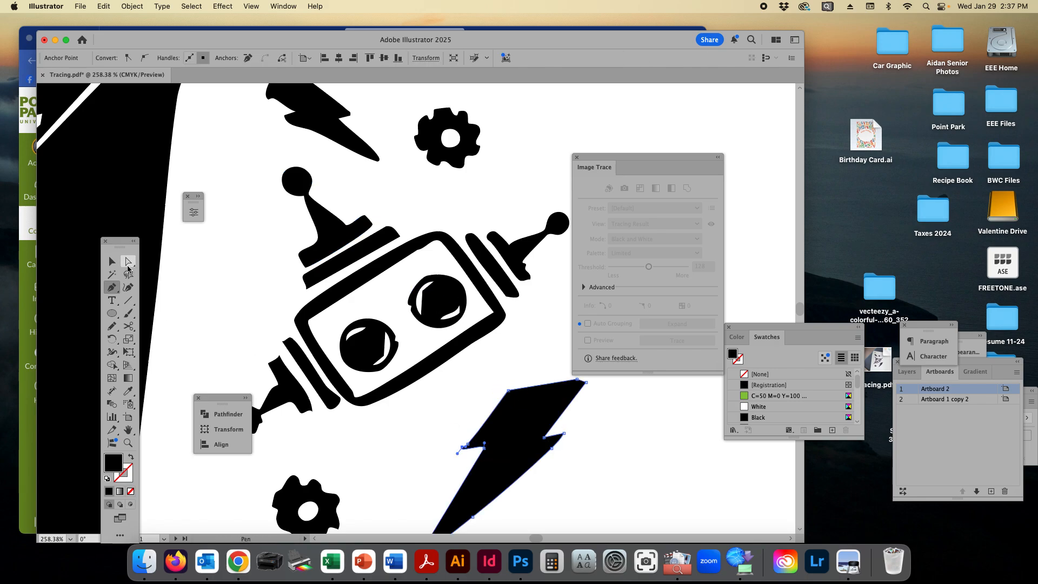
Step: Marquee-select the robot head, both lightning bolts and both small gears with the Direct Selection tool
{"action": "key", "text": "a"}
{"action": "key", "text": "super+space"}
{"action": "left_click_drag", "start_coordinate": [515, 396], "coordinate": [348, 366]}
{"action": "scroll", "coordinate": [451, 371], "scroll_direction": "right", "scroll_amount": 2}
{"action": "scroll", "coordinate": [449, 371], "scroll_direction": "right", "scroll_amount": 3}
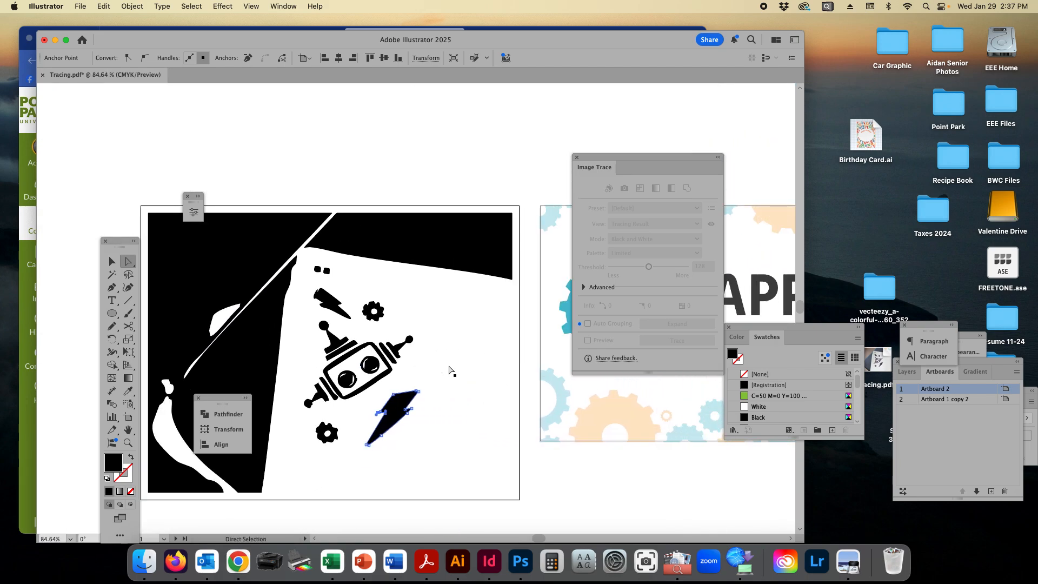
{"action": "left_click", "coordinate": [466, 375]}
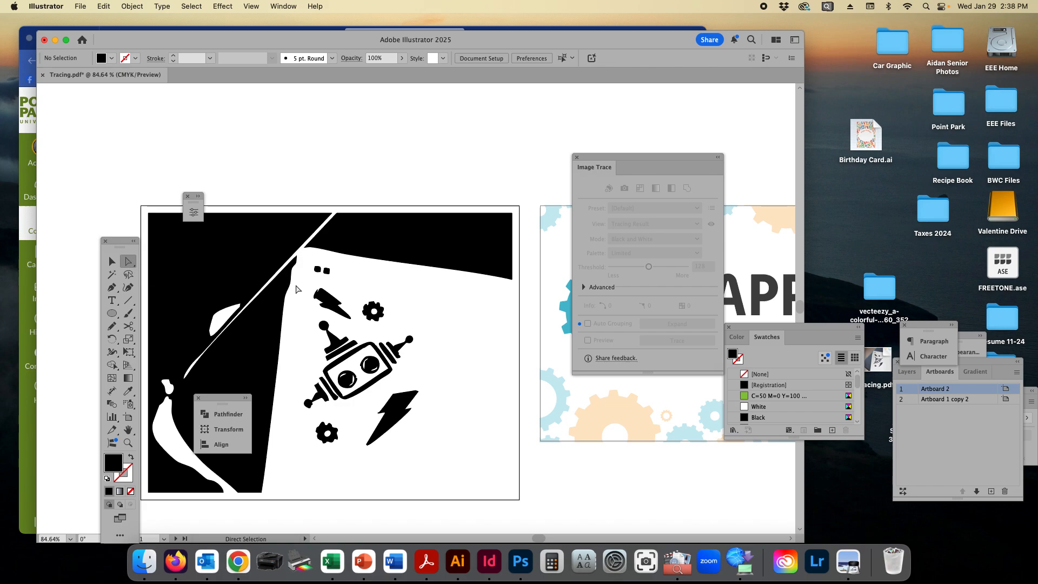
{"action": "left_click_drag", "start_coordinate": [296, 290], "coordinate": [451, 462]}
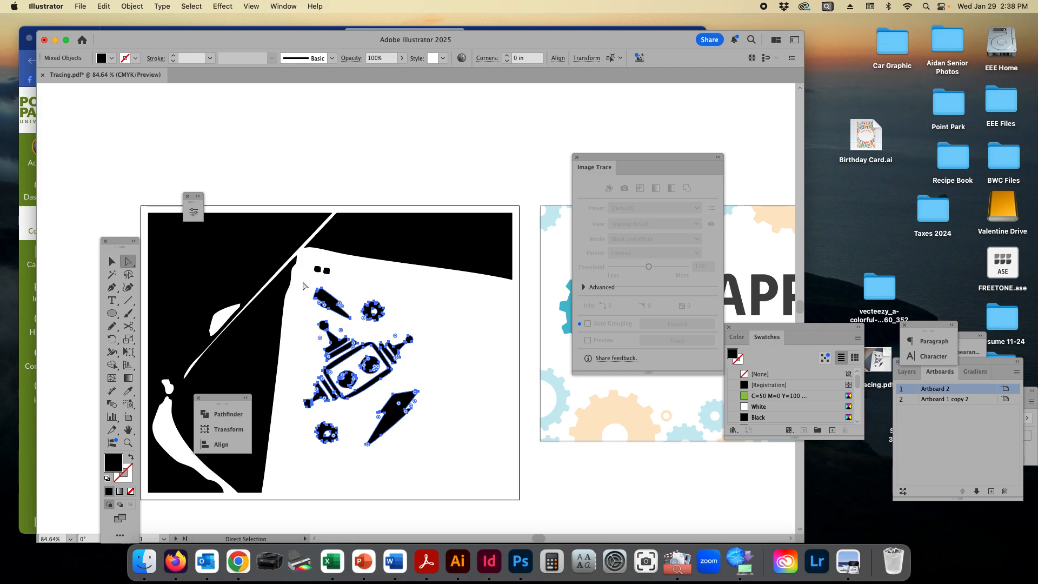
Step: Try to move and rotate the selected robot artwork above the artboard
{"action": "left_click_drag", "start_coordinate": [304, 286], "coordinate": [441, 471]}
{"action": "key", "text": "super+z"}
{"action": "key", "text": "super+z"}
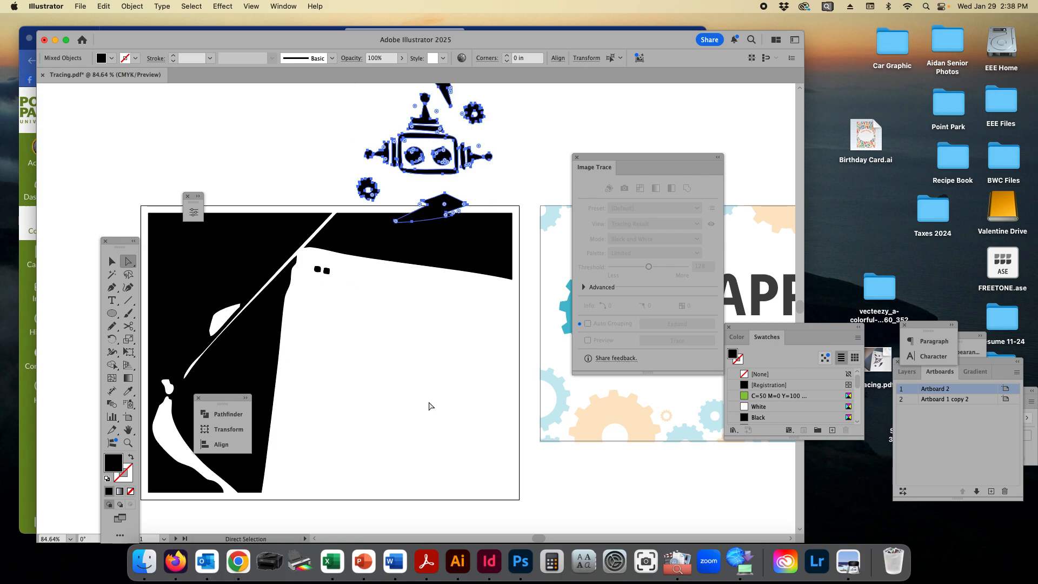
{"action": "key", "text": "super+shift+z"}
{"action": "key", "text": "super+shift+z"}
{"action": "left_click", "coordinate": [459, 408]}
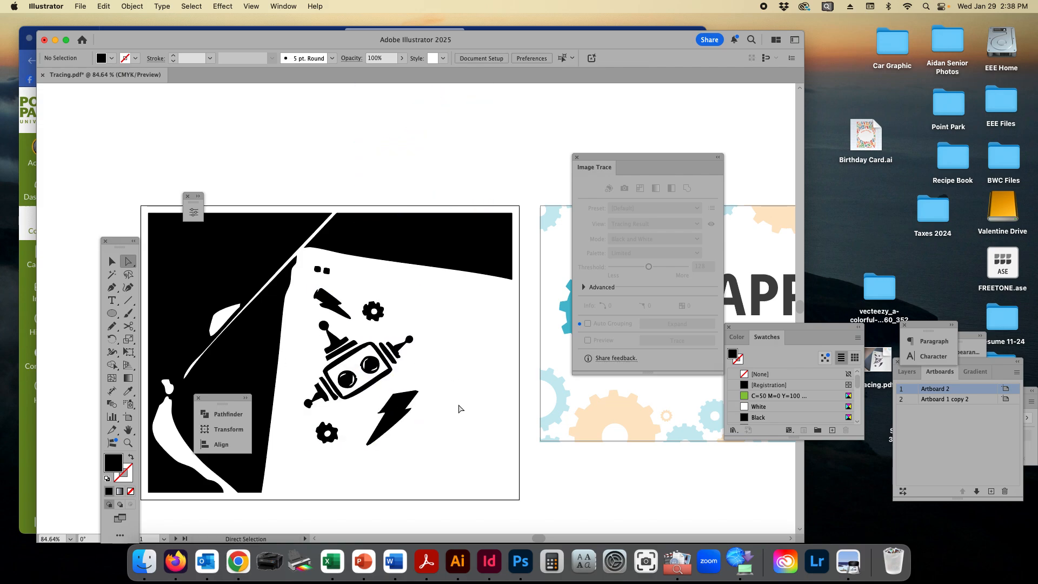
Step: Select the robot head, both lightning bolts and both small gears with the Lasso tool
{"action": "left_click", "coordinate": [129, 276]}
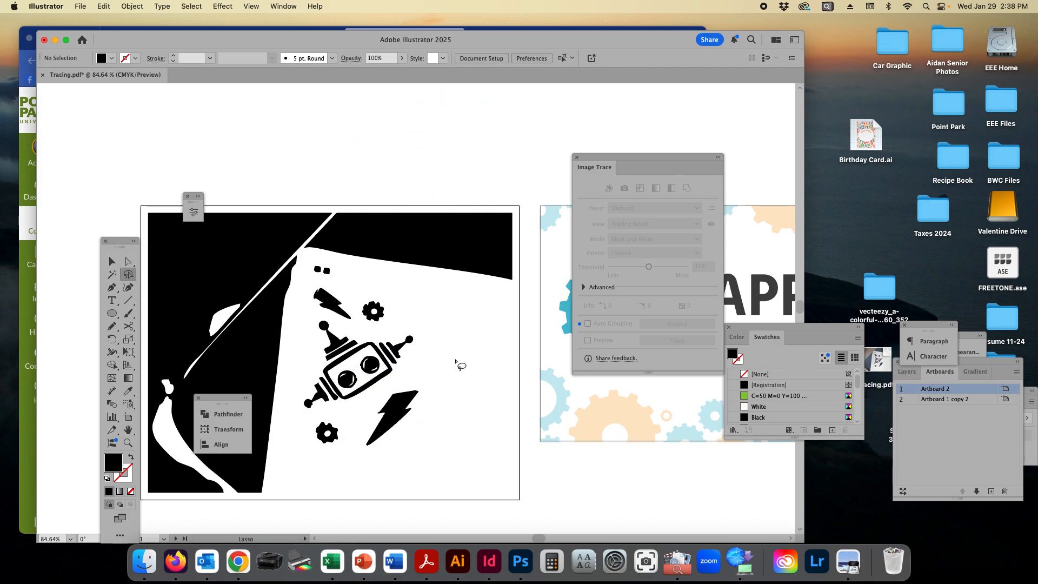
{"action": "mouse_move", "coordinate": [424, 334]}
{"action": "left_mouse_down"}
{"action": "mouse_move", "coordinate": [417, 316]}
{"action": "mouse_move", "coordinate": [403, 328]}
{"action": "mouse_move", "coordinate": [381, 299]}
{"action": "mouse_move", "coordinate": [322, 276]}
{"action": "mouse_move", "coordinate": [306, 293]}
{"action": "mouse_move", "coordinate": [295, 422]}
{"action": "mouse_move", "coordinate": [343, 464]}
{"action": "mouse_move", "coordinate": [411, 441]}
{"action": "mouse_move", "coordinate": [428, 382]}
{"action": "mouse_move", "coordinate": [424, 338]}
{"action": "mouse_move", "coordinate": [433, 346]}
{"action": "left_mouse_up"}
{"action": "scroll", "coordinate": [440, 345], "scroll_direction": "right", "scroll_amount": 5}
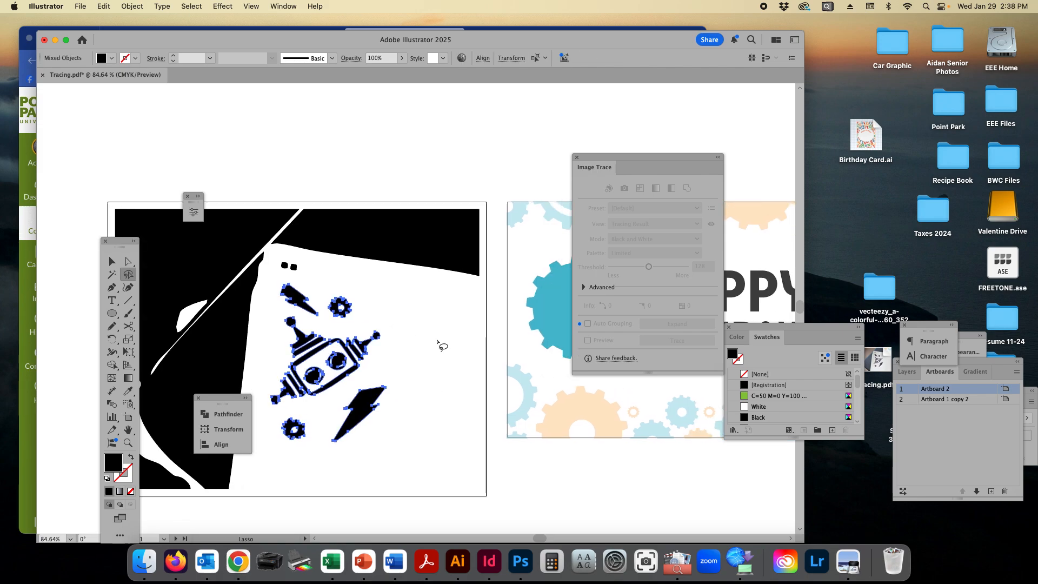
{"action": "scroll", "coordinate": [440, 344], "scroll_direction": "left", "scroll_amount": 3}
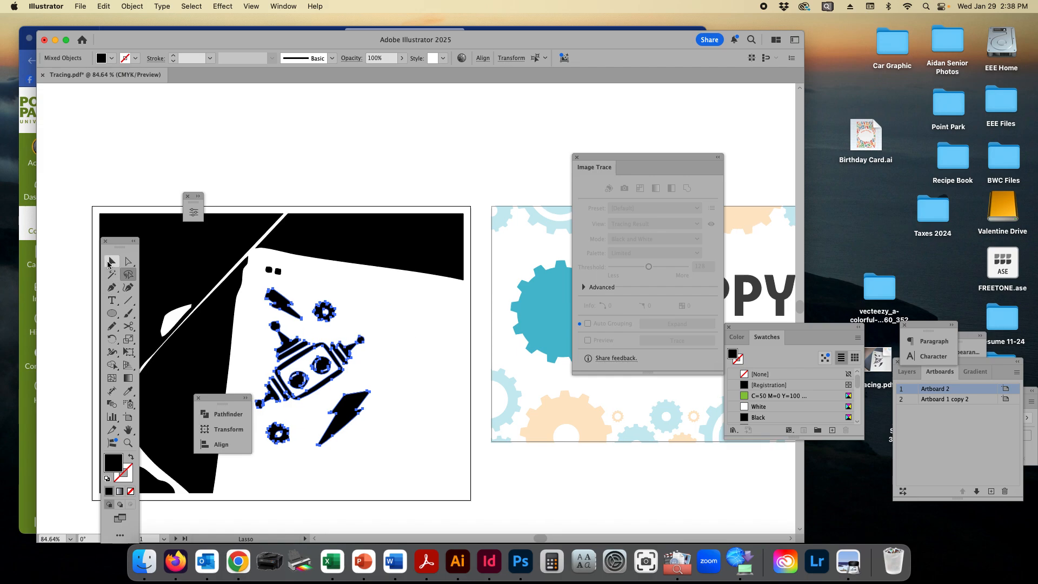
Step: Move the selected robot artwork onto the teal gear of the Happy Birthday card
{"action": "left_click", "coordinate": [112, 261]}
{"action": "scroll", "coordinate": [311, 348], "scroll_direction": "right", "scroll_amount": 1}
{"action": "scroll", "coordinate": [311, 348], "scroll_direction": "right", "scroll_amount": 1}
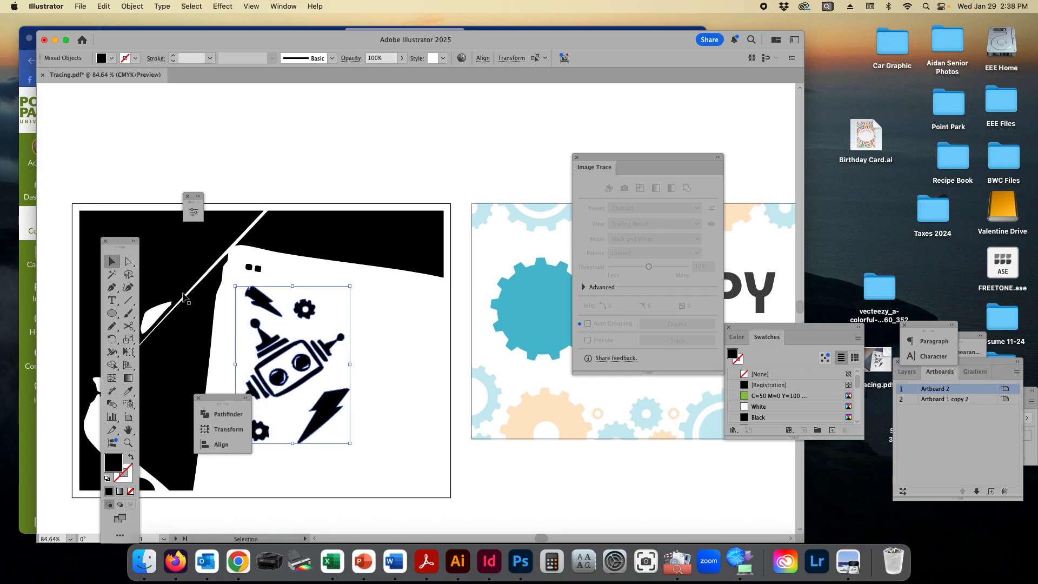
{"action": "scroll", "coordinate": [260, 309], "scroll_direction": "right", "scroll_amount": 1}
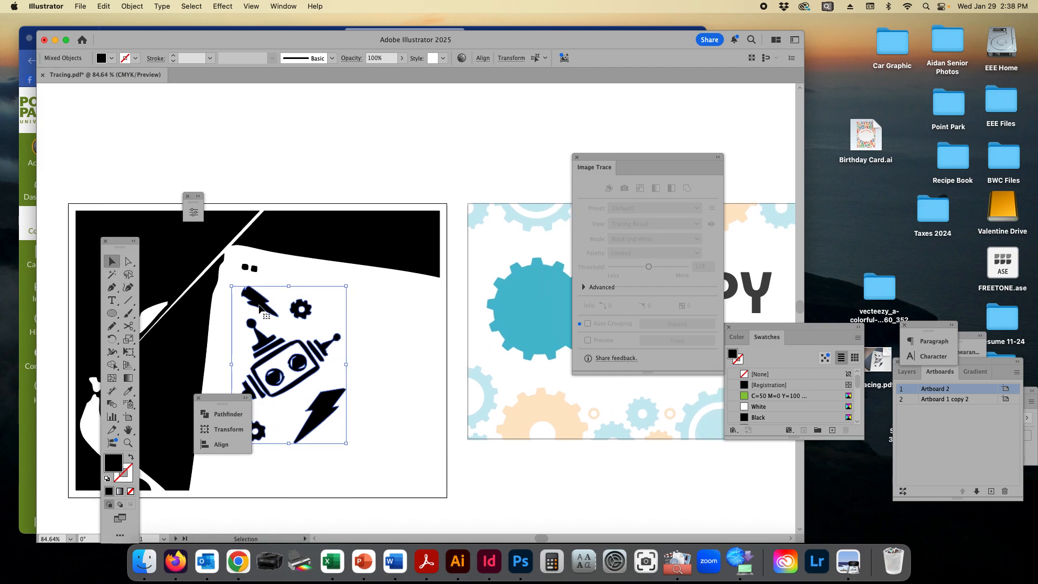
{"action": "left_click_drag", "start_coordinate": [275, 304], "coordinate": [498, 304]}
{"action": "scroll", "coordinate": [497, 304], "scroll_direction": "right", "scroll_amount": 1}
{"action": "scroll", "coordinate": [501, 306], "scroll_direction": "right", "scroll_amount": 10}
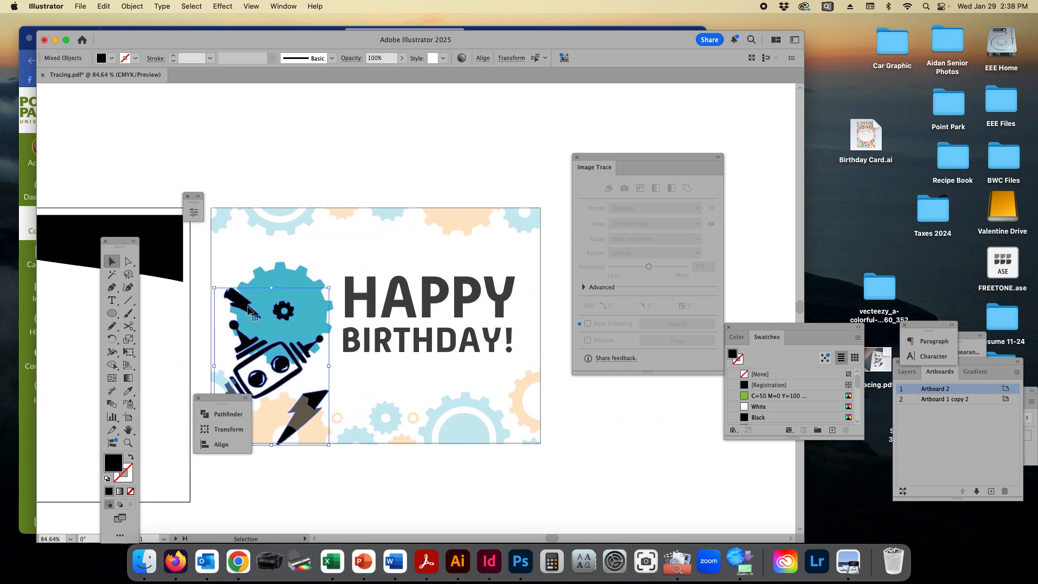
{"action": "left_click_drag", "start_coordinate": [248, 311], "coordinate": [270, 255]}
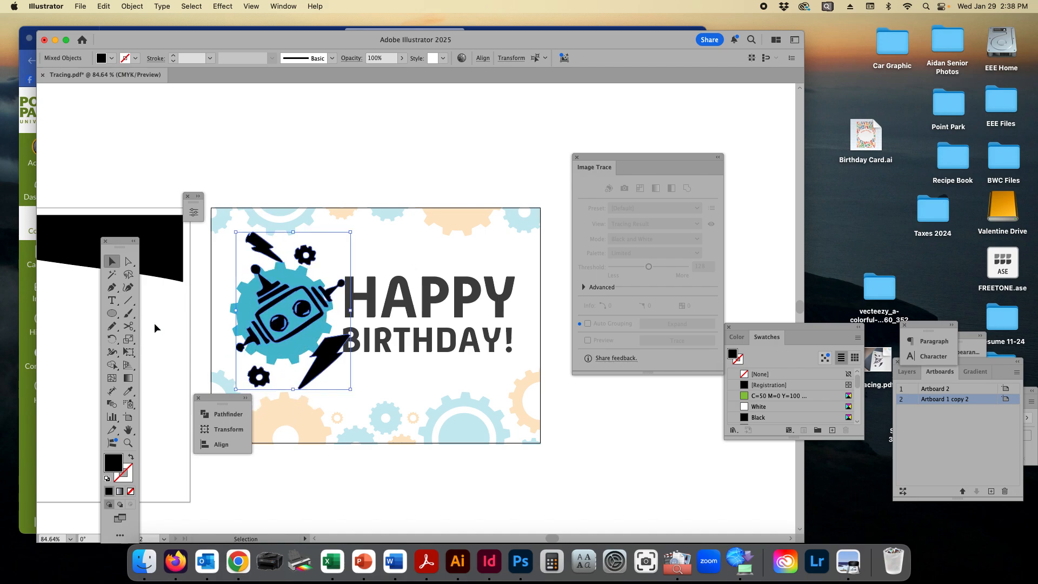
Step: Rotate the robot artwork upright and scale it down to sit centred inside the teal gear
{"action": "left_click", "coordinate": [112, 339]}
{"action": "left_click_drag", "start_coordinate": [431, 231], "coordinate": [424, 321]}
{"action": "left_click", "coordinate": [112, 261]}
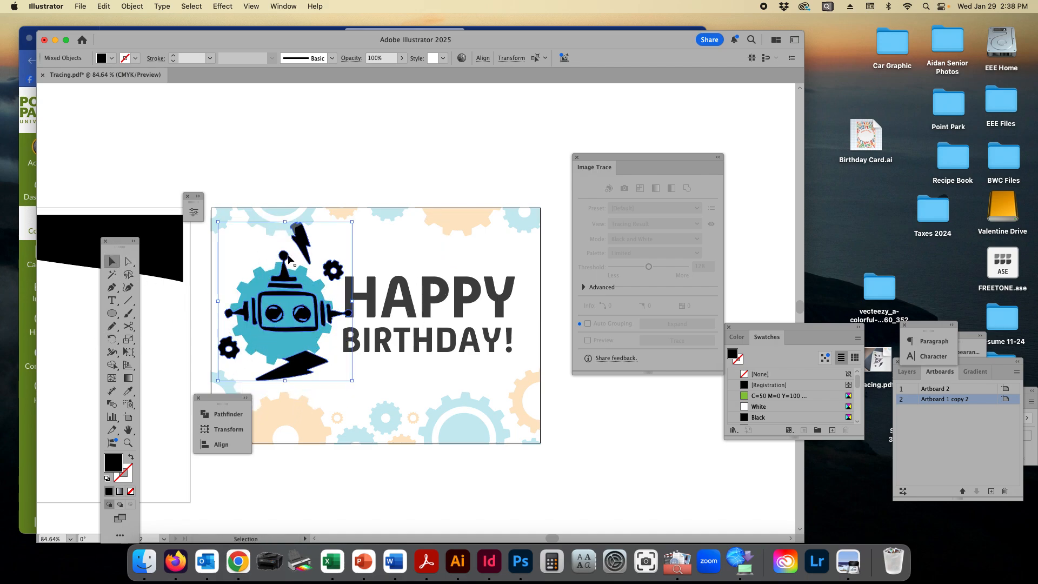
{"action": "left_click_drag", "start_coordinate": [355, 223], "coordinate": [296, 292]}
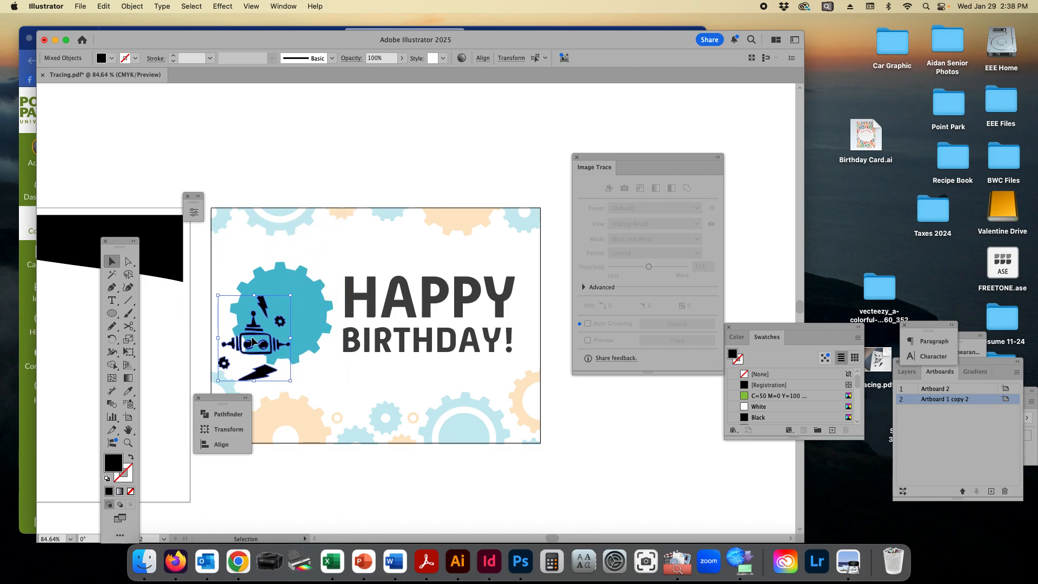
{"action": "left_click_drag", "start_coordinate": [255, 332], "coordinate": [283, 312]}
{"action": "left_click_drag", "start_coordinate": [319, 361], "coordinate": [525, 407]}
{"action": "left_click", "coordinate": [350, 250]}
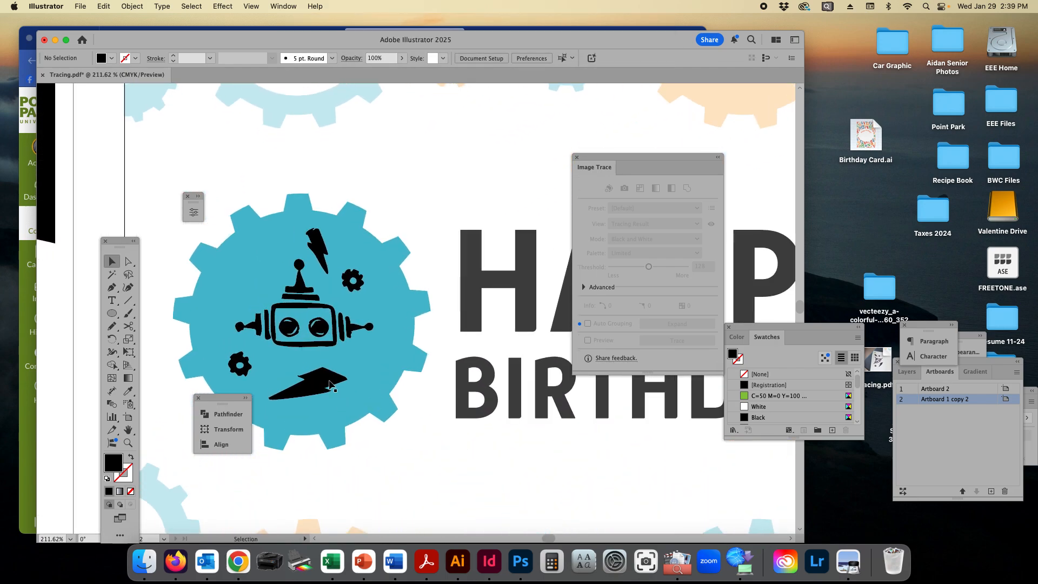
Step: Select only the upper lightning bolt inside the teal gear with the Direct Selection tool
{"action": "left_click", "coordinate": [329, 385]}
{"action": "left_click", "coordinate": [128, 262]}
{"action": "left_click", "coordinate": [452, 199]}
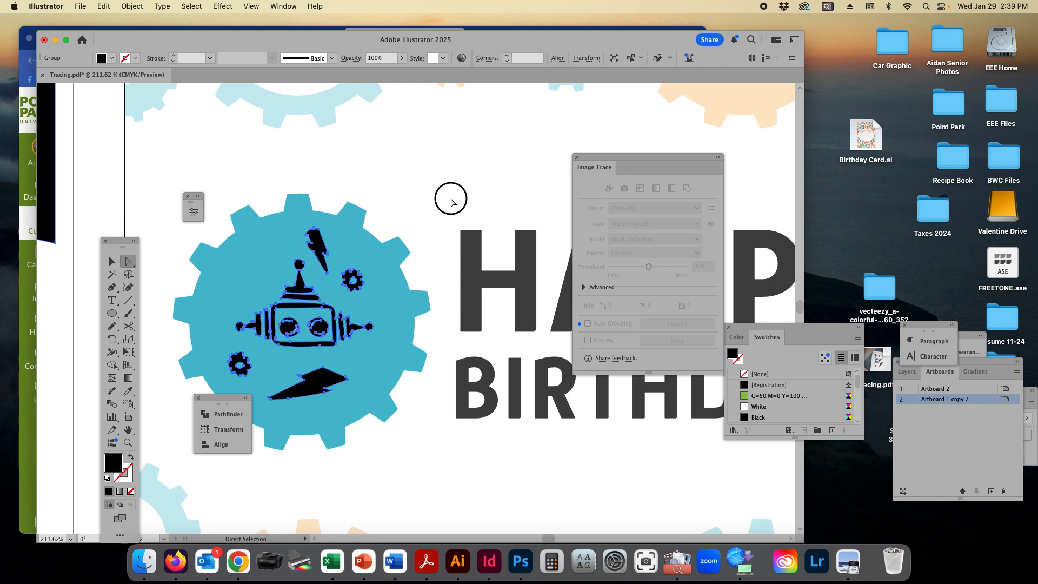
{"action": "left_click", "coordinate": [325, 252]}
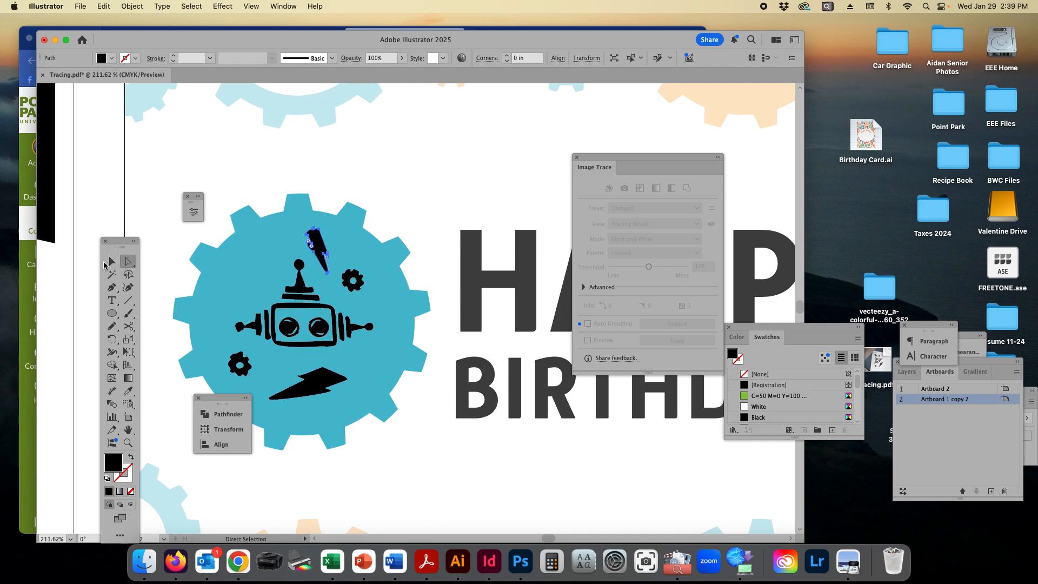
Step: Select the whole traced artwork group across both artboards and apply Ungroup All
{"action": "left_click", "coordinate": [112, 262]}
{"action": "left_click", "coordinate": [305, 299]}
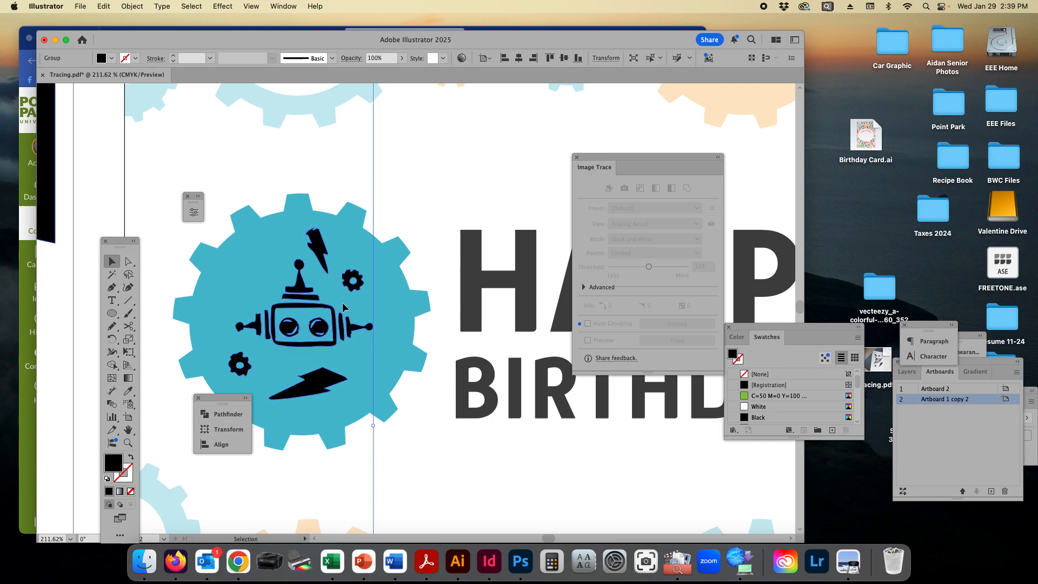
{"action": "left_click_drag", "start_coordinate": [430, 350], "coordinate": [239, 308]}
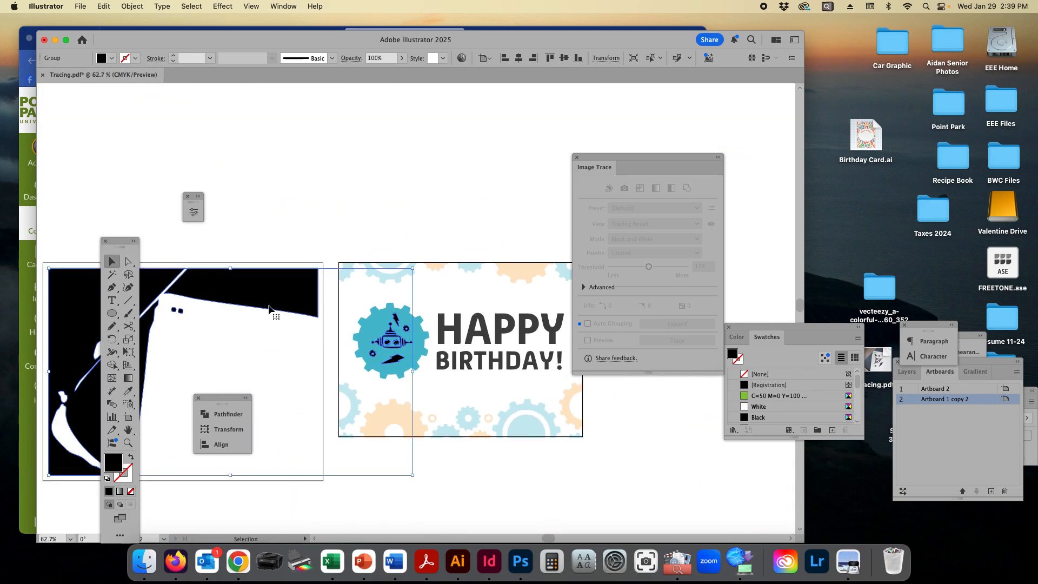
{"action": "left_click", "coordinate": [133, 5]}
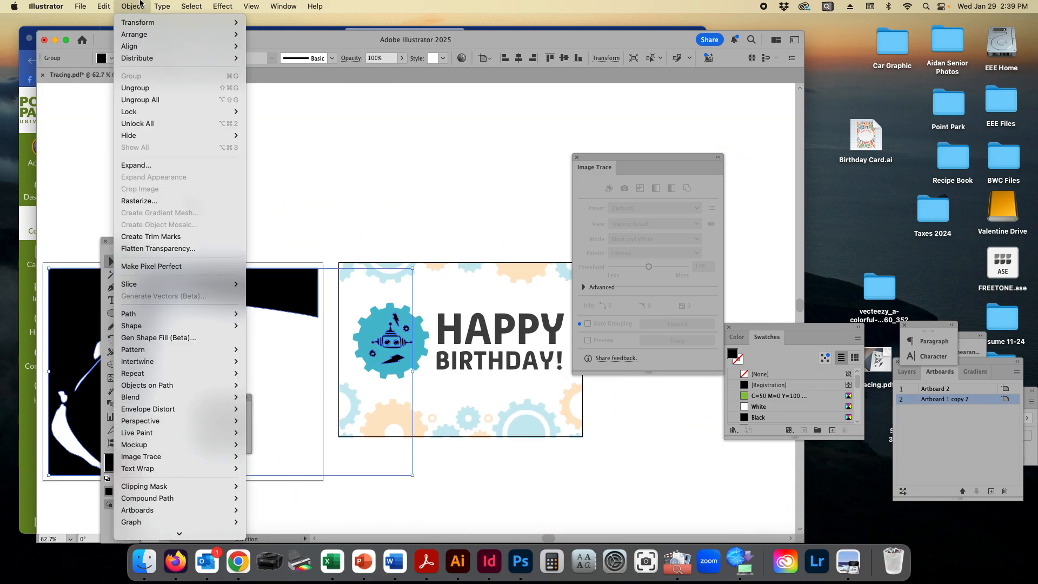
{"action": "left_click", "coordinate": [161, 100]}
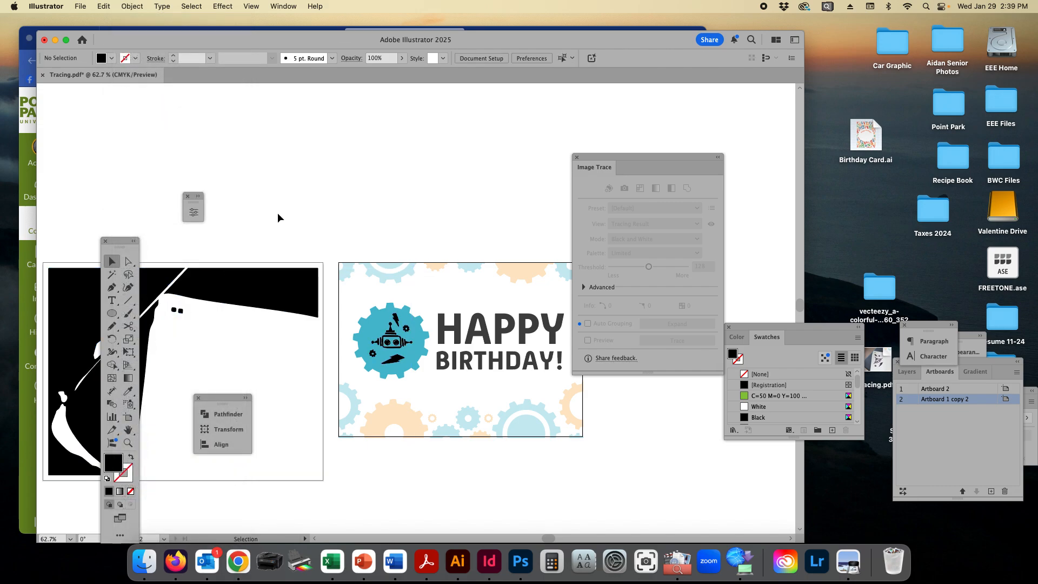
Step: Select all the leftover black traced shapes on the first artboard and delete them
{"action": "scroll", "coordinate": [287, 243], "scroll_direction": "left", "scroll_amount": 5}
{"action": "left_click", "coordinate": [307, 285]}
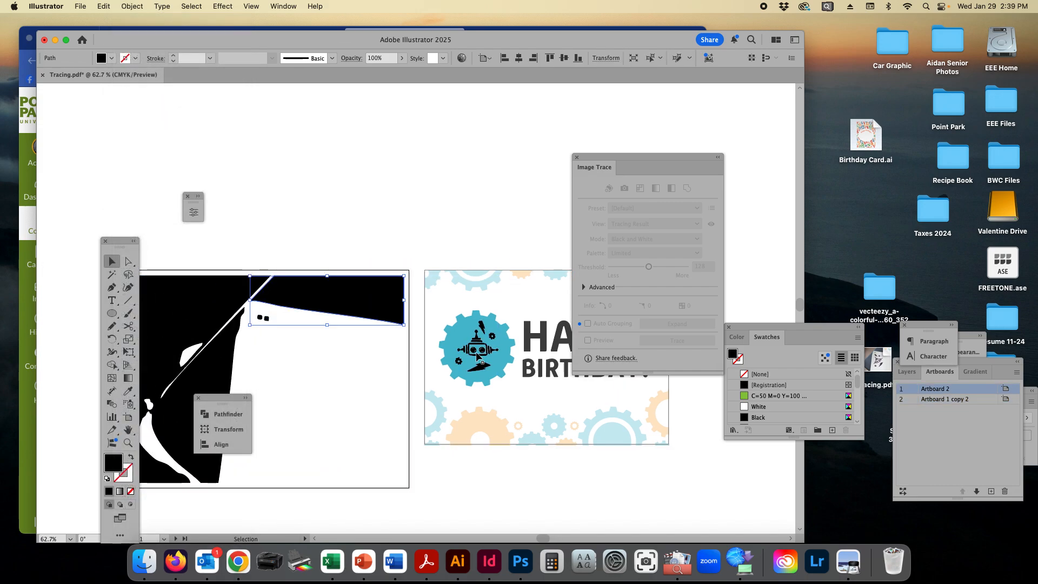
{"action": "left_click", "coordinate": [325, 243]}
{"action": "scroll", "coordinate": [314, 259], "scroll_direction": "left", "scroll_amount": 3}
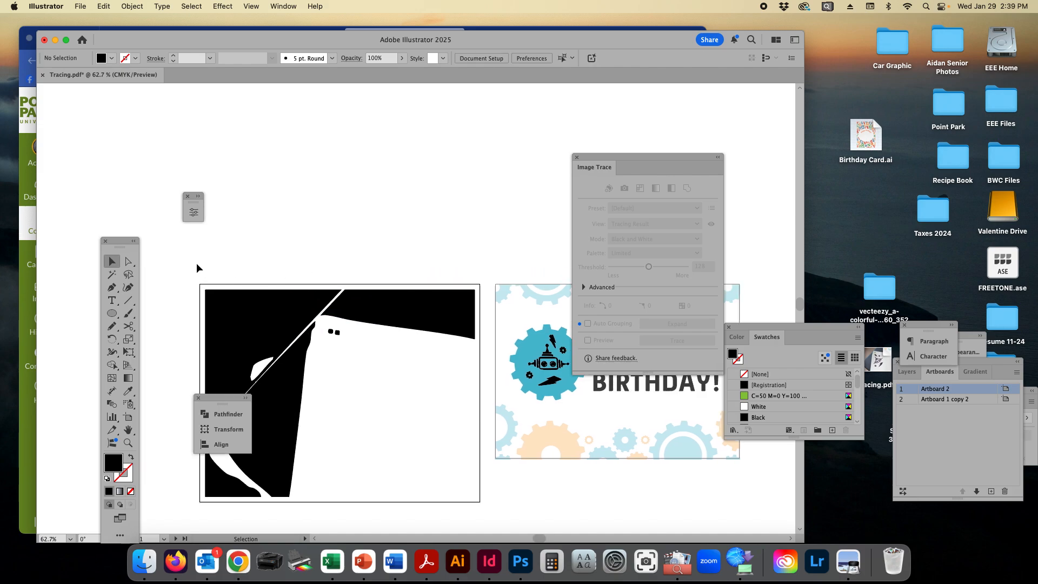
{"action": "left_click_drag", "start_coordinate": [187, 261], "coordinate": [497, 517]}
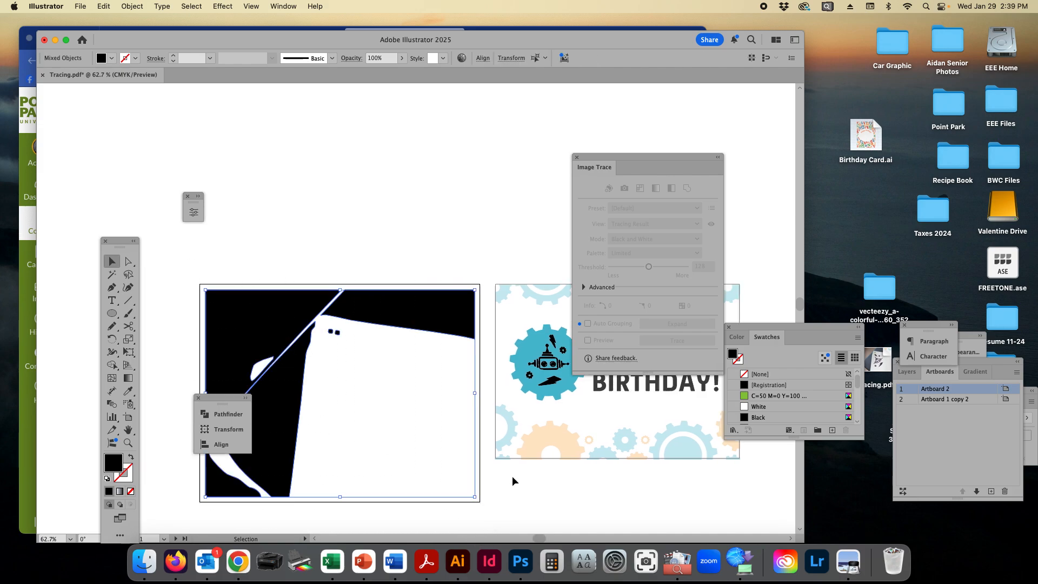
{"action": "key", "text": "BackSpace"}
{"action": "scroll", "coordinate": [511, 476], "scroll_direction": "right", "scroll_amount": 4}
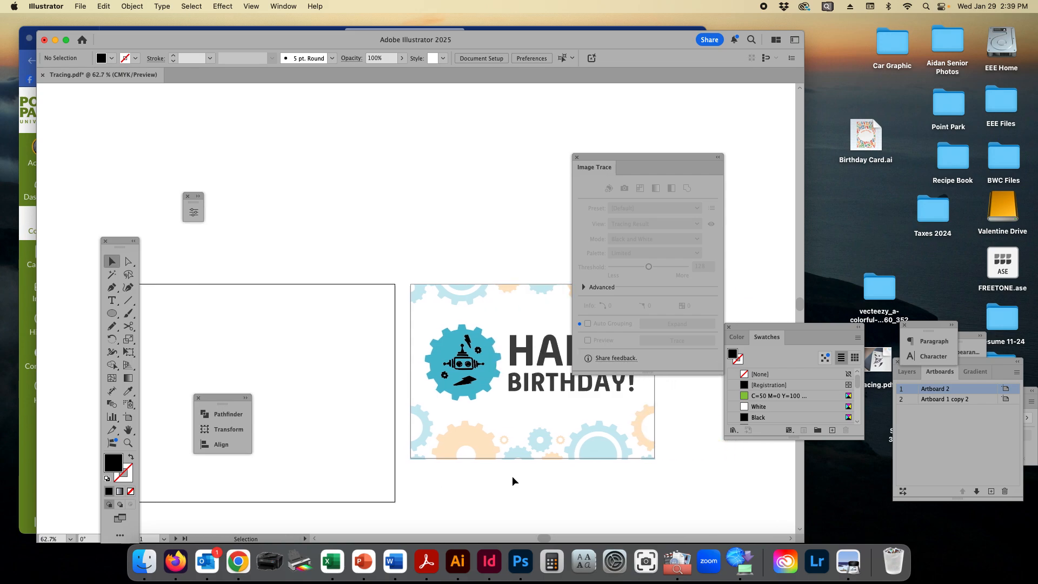
{"action": "scroll", "coordinate": [512, 476], "scroll_direction": "right", "scroll_amount": 3}
{"action": "left_click", "coordinate": [103, 6]}
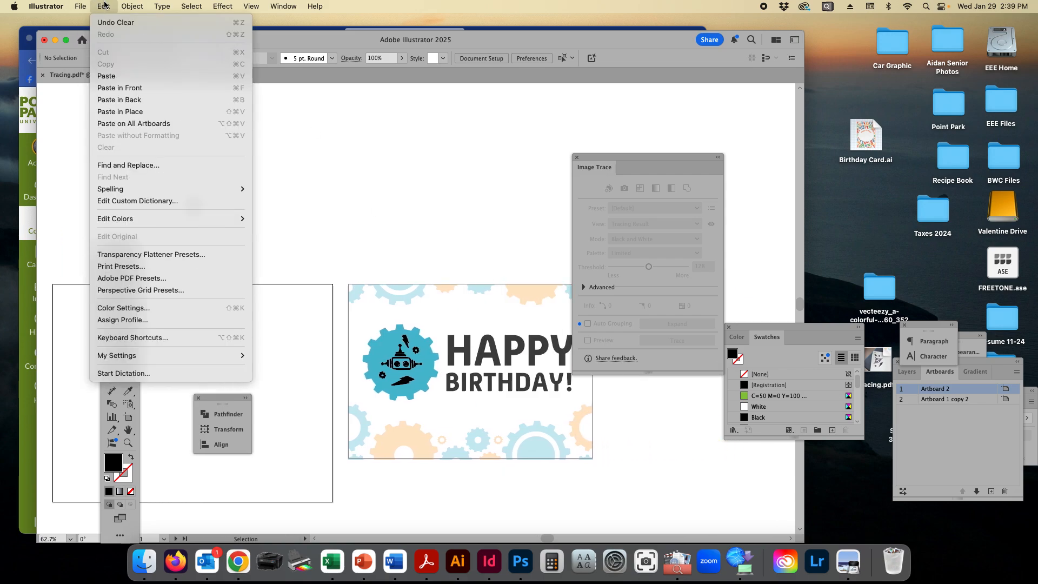
{"action": "left_click", "coordinate": [98, 3]}
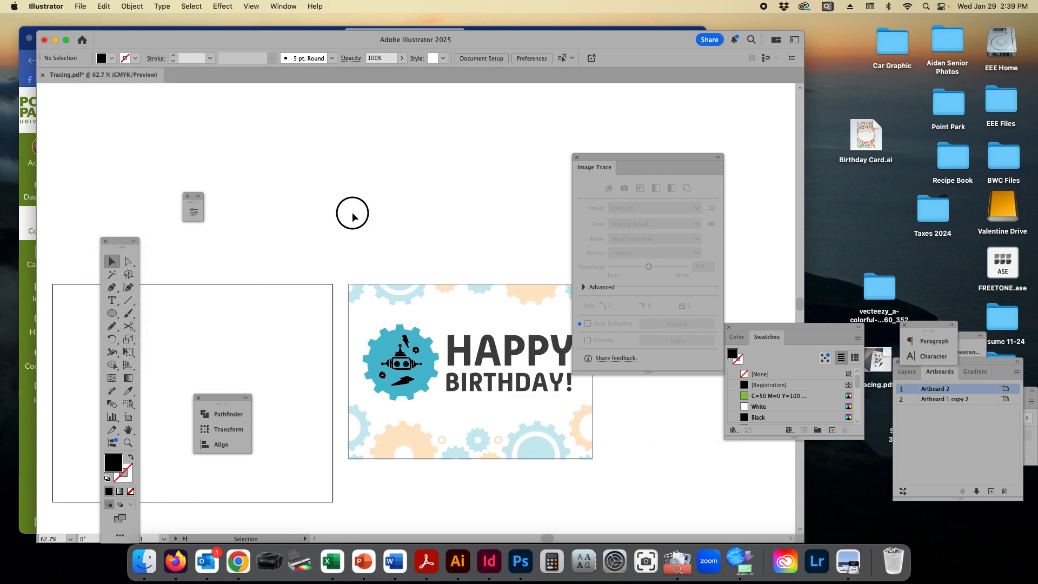
Step: Select the robot's upper antenna and the bar beneath it inside the teal gear with the Selection tool
{"action": "scroll", "coordinate": [388, 368], "scroll_direction": "right", "scroll_amount": 2}
{"action": "key", "text": "super+space"}
{"action": "left_click", "coordinate": [388, 389]}
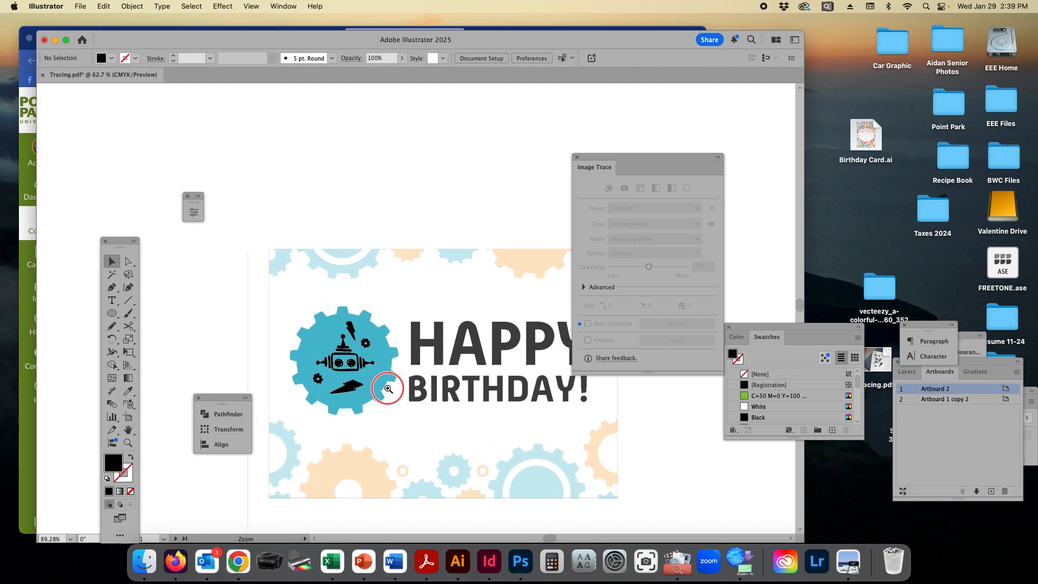
{"action": "left_click_drag", "start_coordinate": [389, 389], "coordinate": [586, 419]}
{"action": "left_click", "coordinate": [407, 289]}
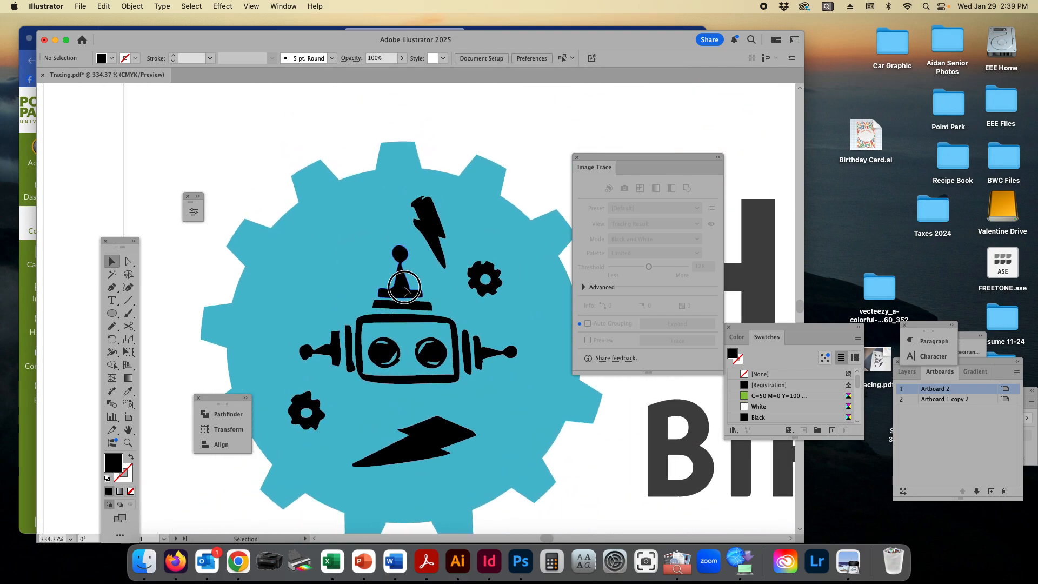
{"action": "left_click", "coordinate": [431, 307]}
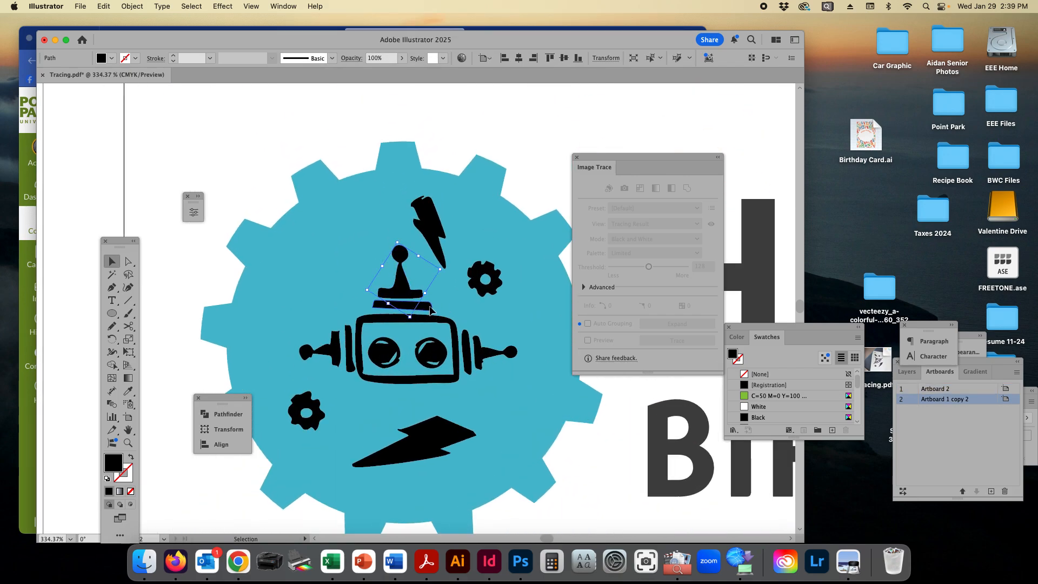
Step: Try the green C=50 M=0 Y=100 swatch and the CMYK Magenta swatch as fills for the bar beneath the antenna
{"action": "left_click", "coordinate": [779, 396]}
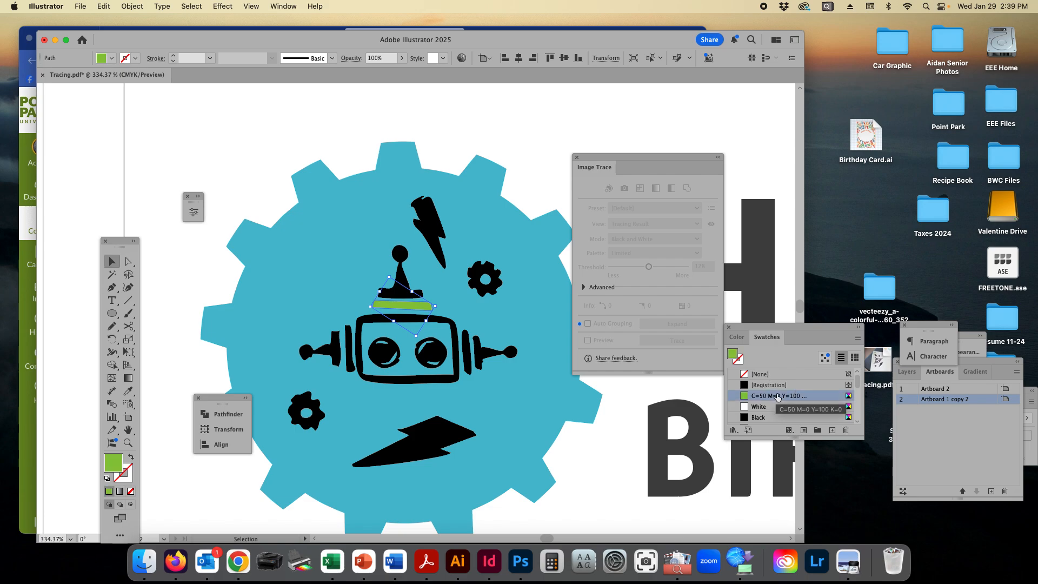
{"action": "left_click_drag", "start_coordinate": [856, 438], "coordinate": [855, 541]}
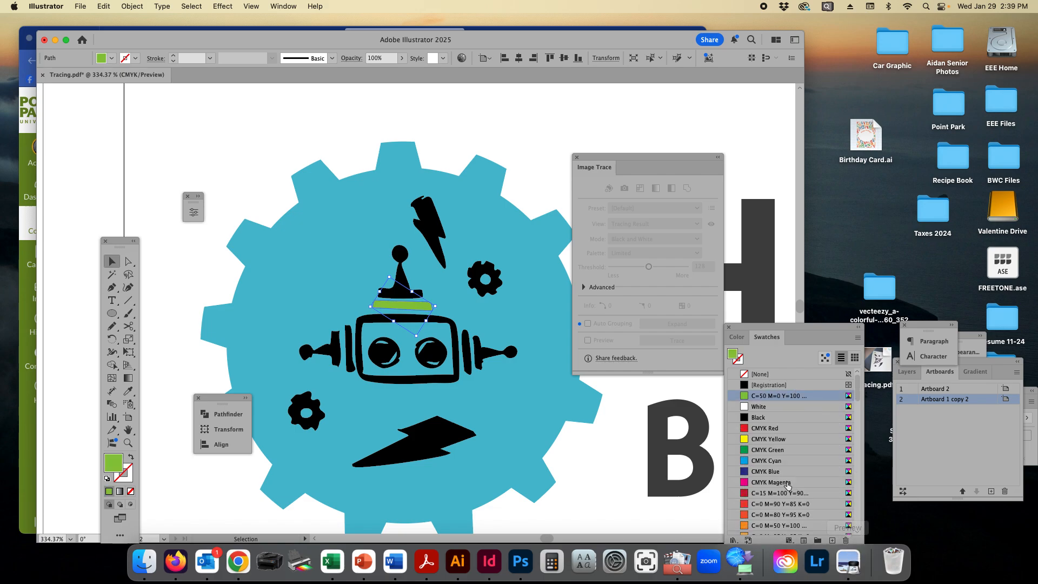
{"action": "left_click", "coordinate": [745, 481]}
Step: Fill the bar beneath the robot's antenna with light blue (9CDBF3) picked from the color spectrum
{"action": "left_click", "coordinate": [736, 337]}
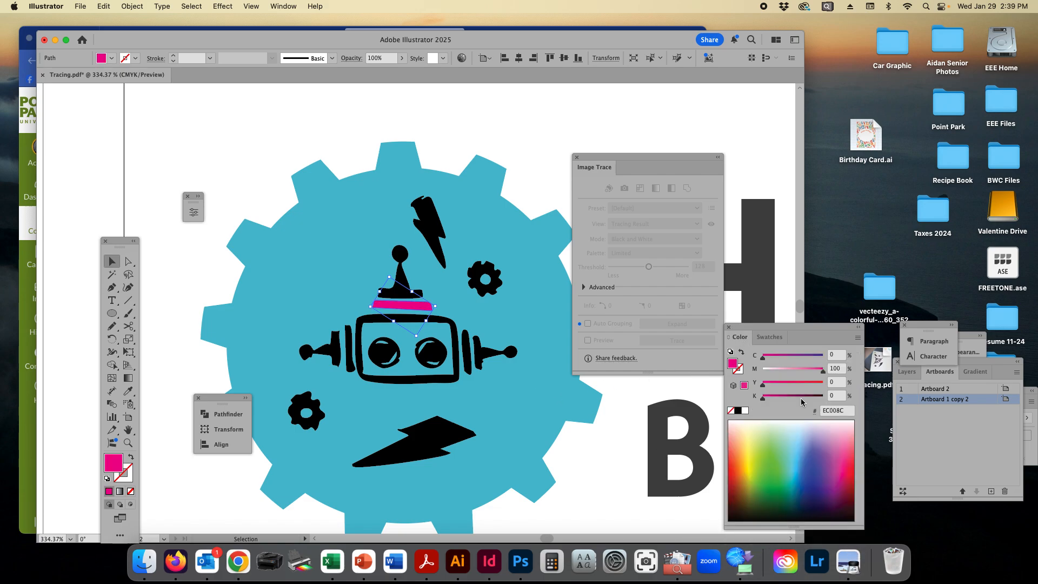
{"action": "left_click", "coordinate": [799, 436]}
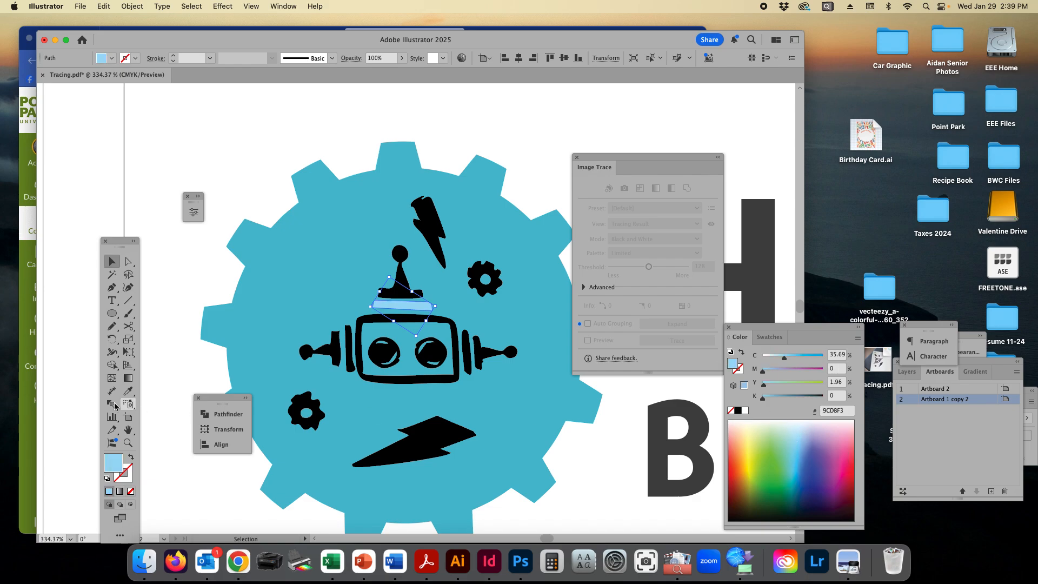
{"action": "double_click", "coordinate": [111, 464]}
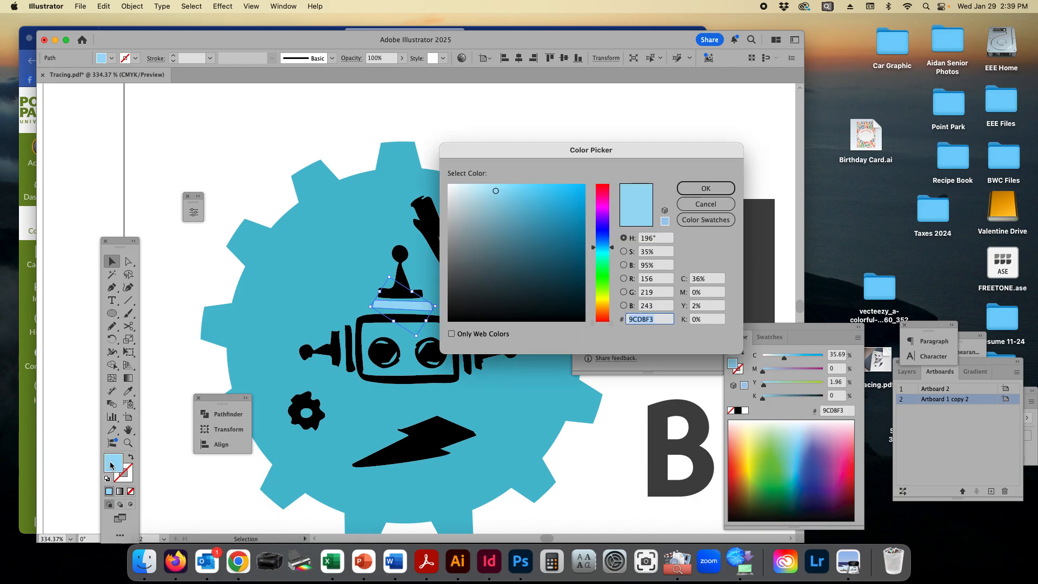
{"action": "left_click_drag", "start_coordinate": [560, 159], "coordinate": [670, 150]}
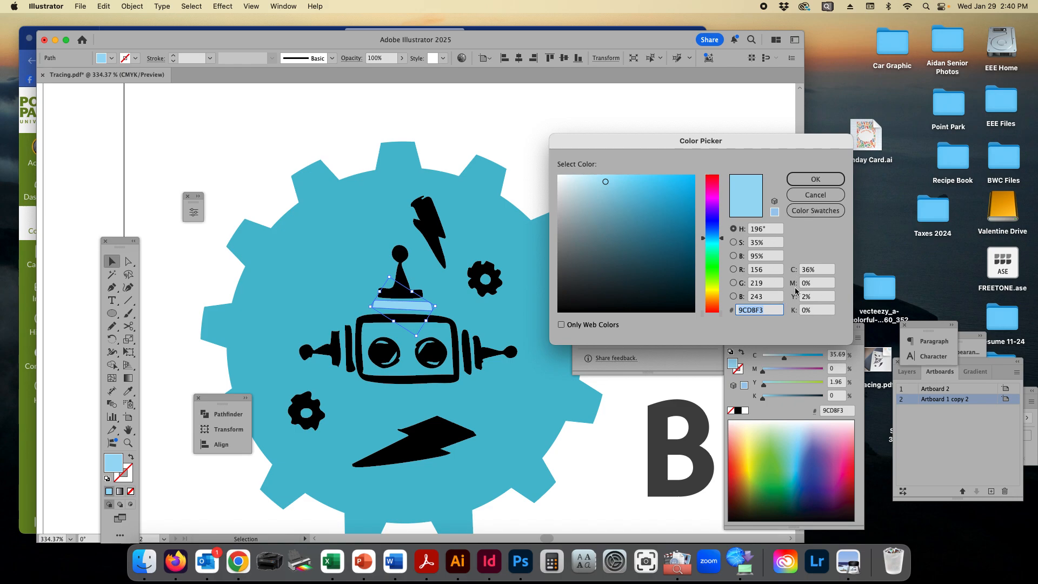
{"action": "left_click", "coordinate": [813, 211]}
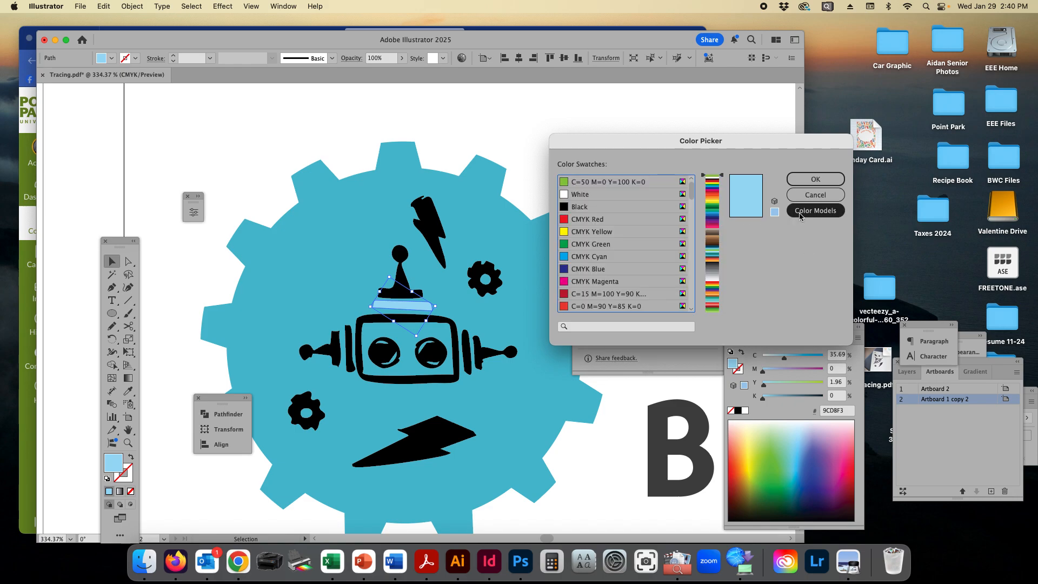
{"action": "left_click", "coordinate": [595, 270]}
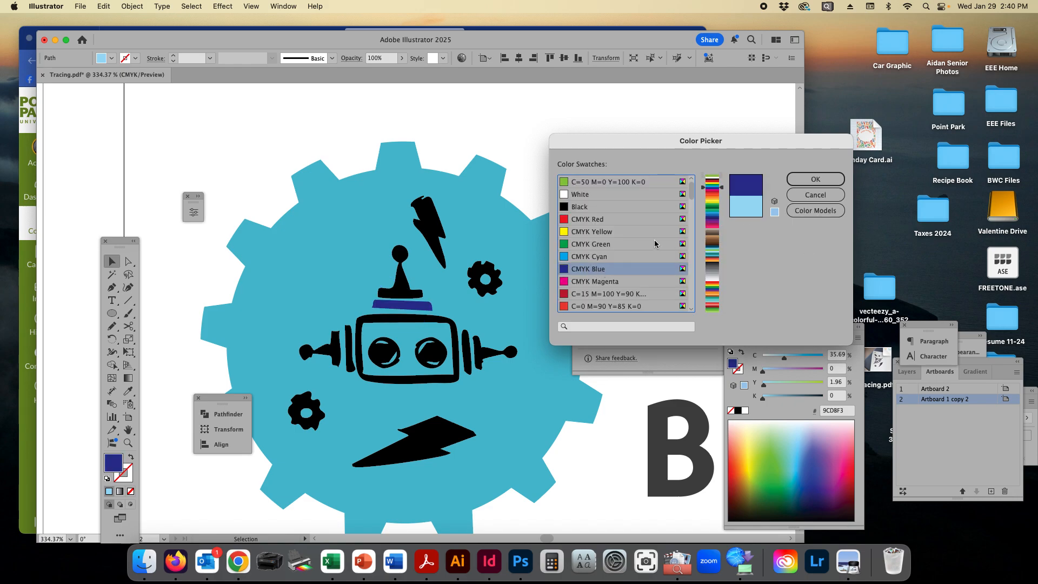
{"action": "left_click", "coordinate": [816, 195]}
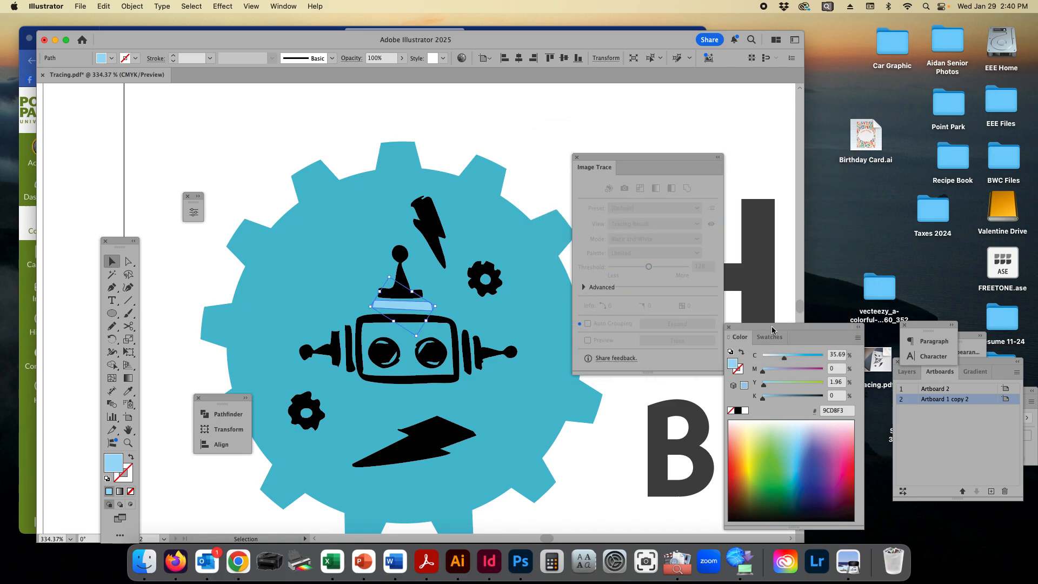
Step: Show the selected bar's Appearance attributes and bring the Color, Artboards and Appearance palettes closer to the artwork
{"action": "left_click_drag", "start_coordinate": [772, 330], "coordinate": [725, 291]}
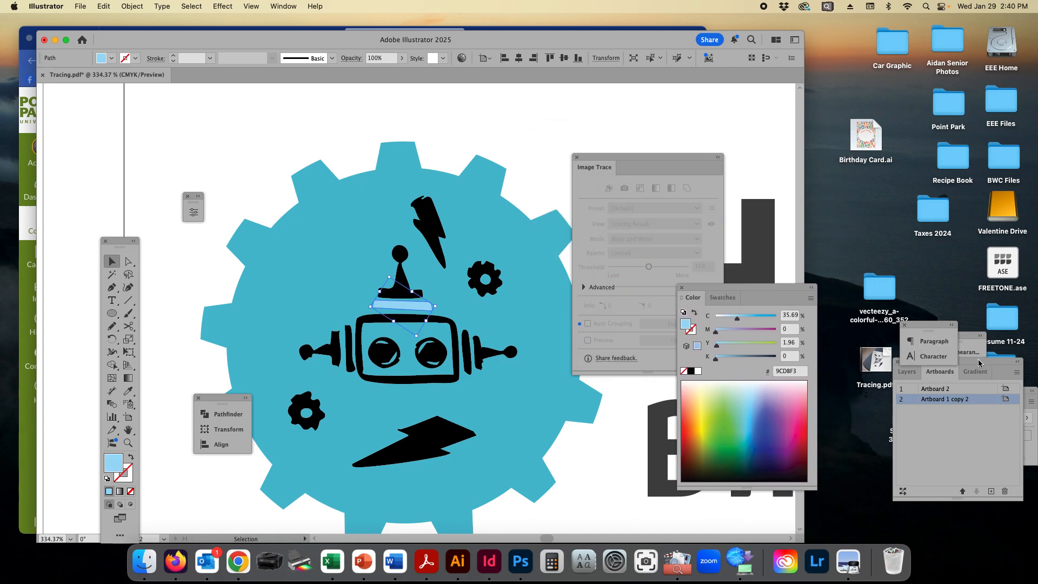
{"action": "left_click_drag", "start_coordinate": [979, 364], "coordinate": [845, 389]}
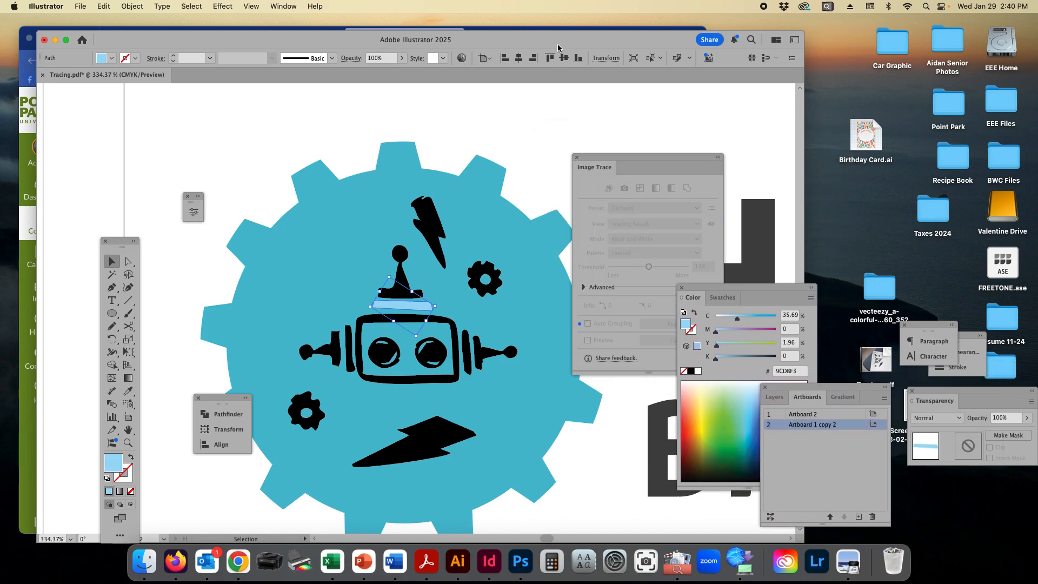
{"action": "left_click", "coordinate": [283, 6]}
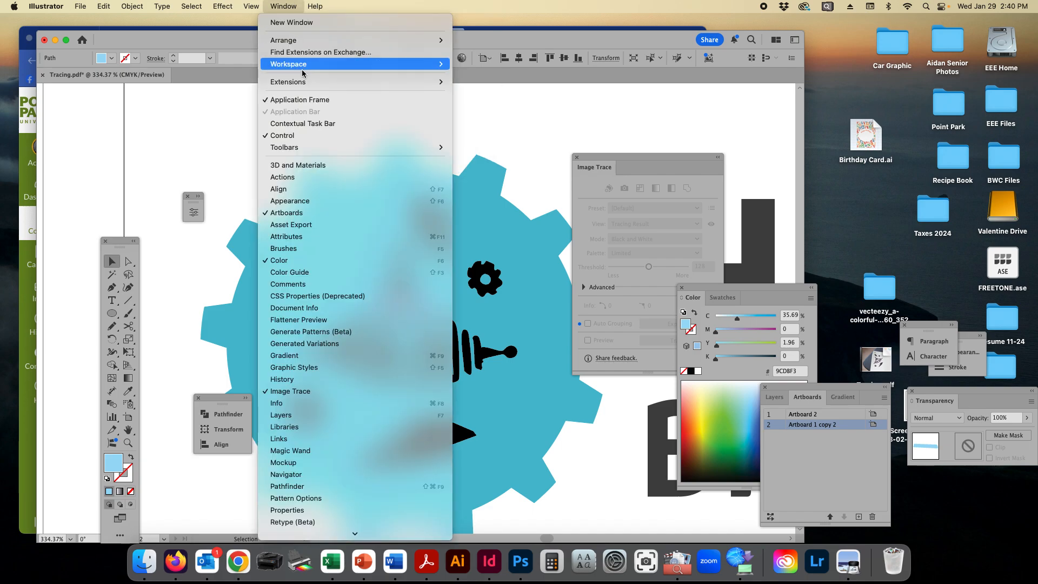
{"action": "left_click", "coordinate": [352, 199]}
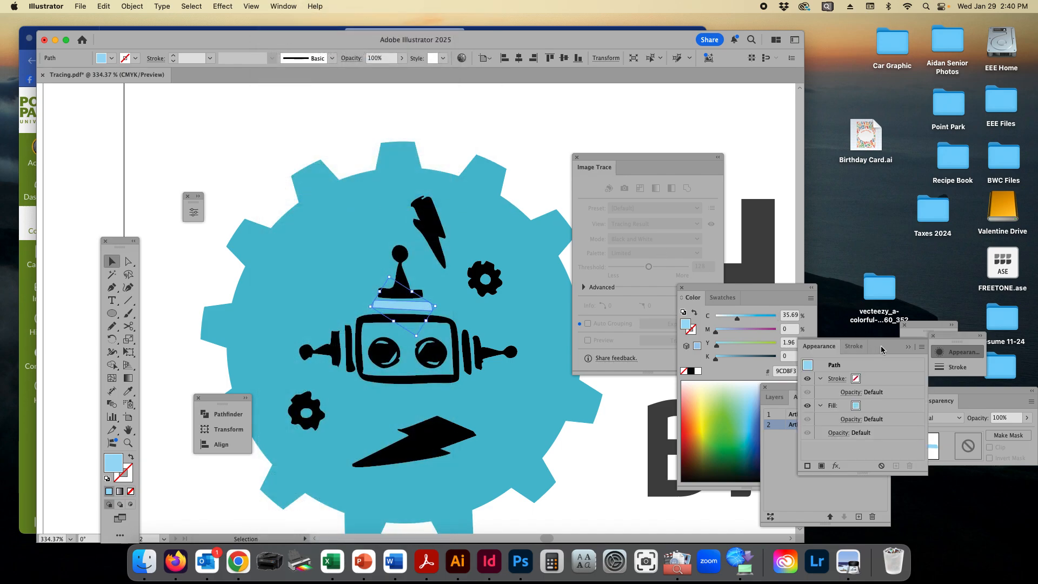
{"action": "left_click_drag", "start_coordinate": [881, 347], "coordinate": [743, 117]}
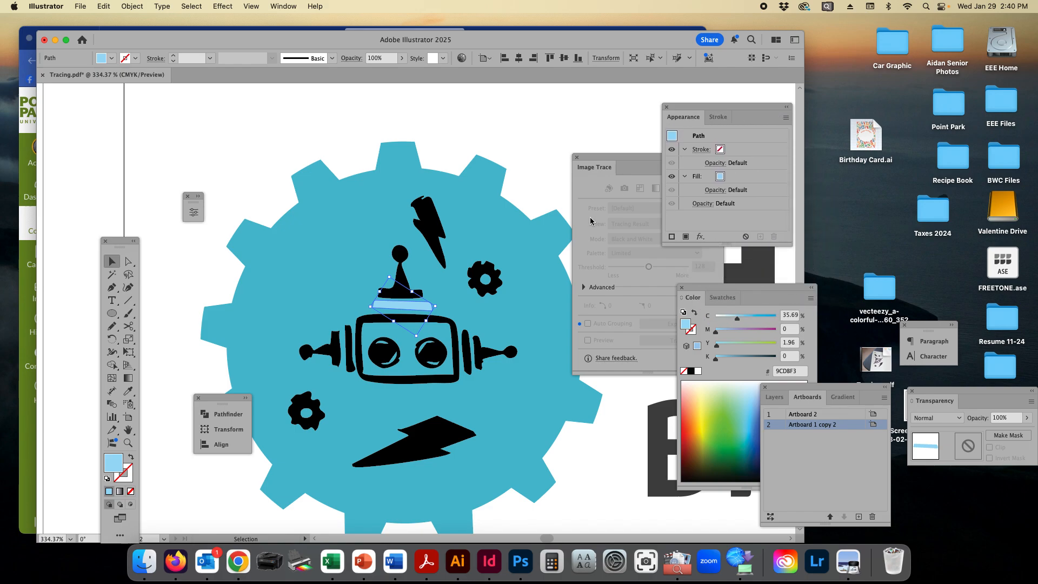
Step: Fill the small gear beside the upper lightning bolt with dark blue (21409A) through its Appearance fill attribute
{"action": "left_click", "coordinate": [522, 133]}
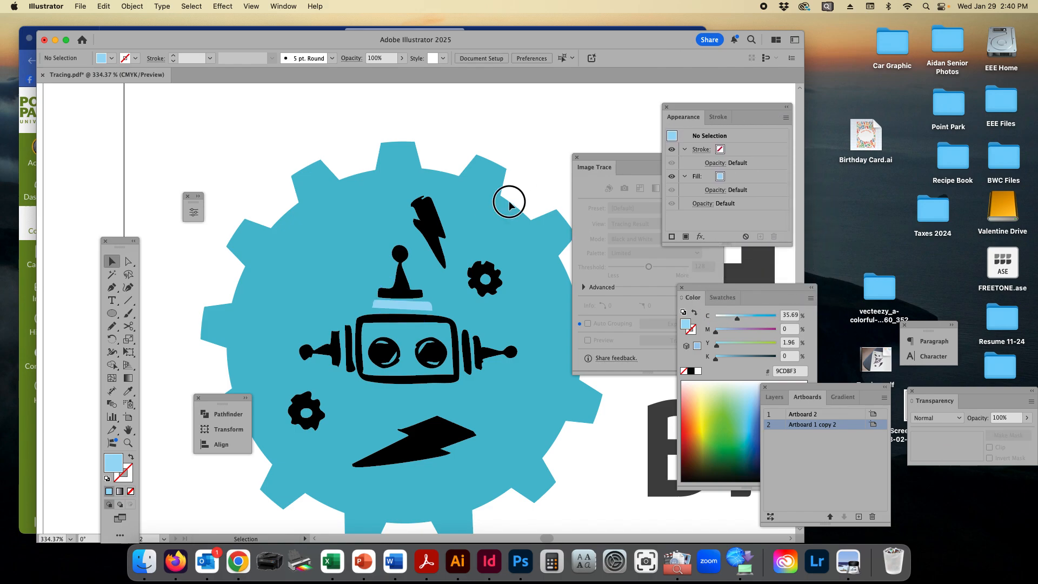
{"action": "left_click", "coordinate": [483, 269]}
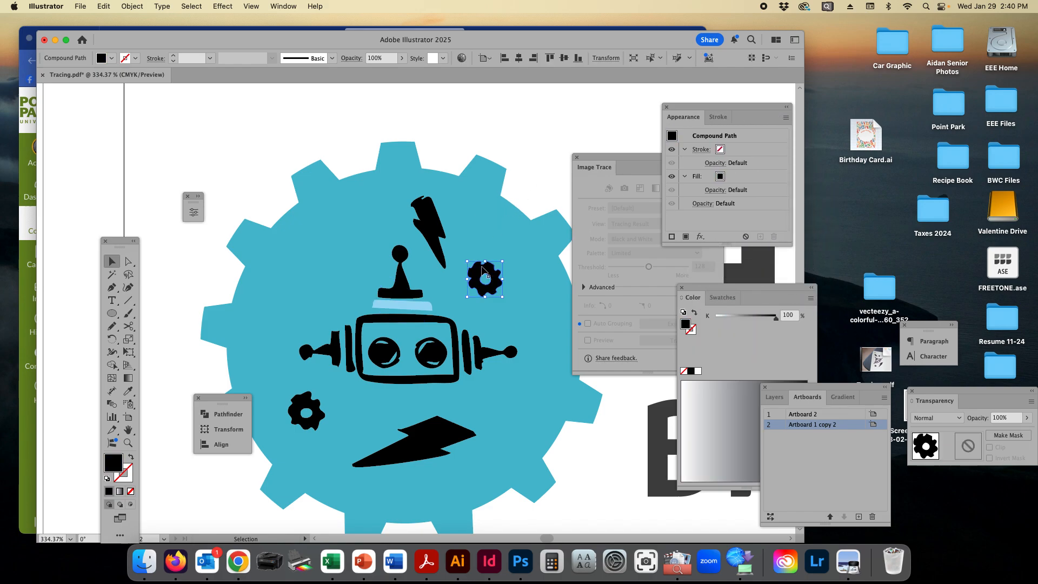
{"action": "left_click", "coordinate": [721, 178]}
{"action": "left_click", "coordinate": [729, 178]}
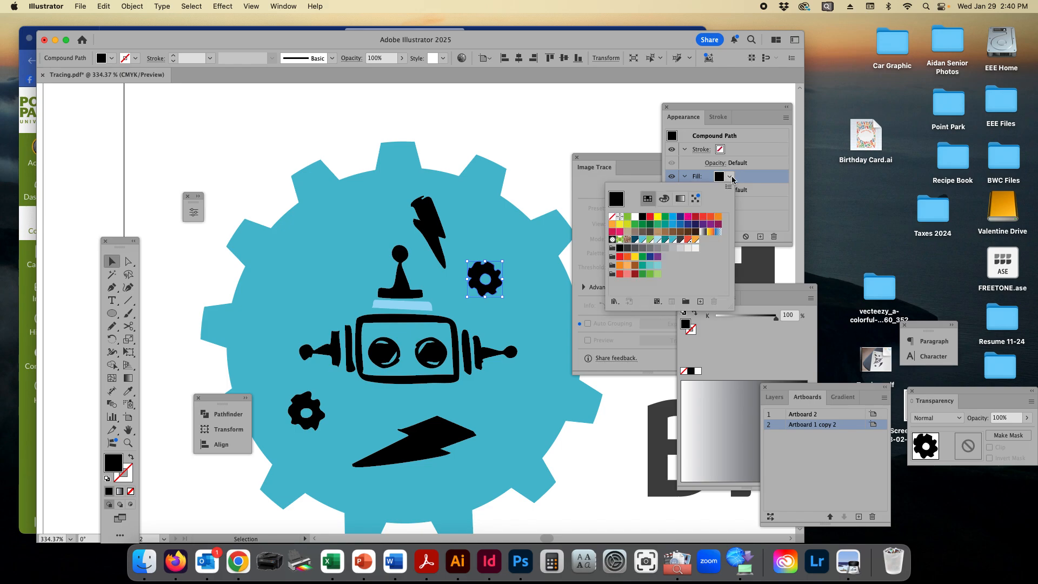
{"action": "left_click", "coordinate": [729, 177]}
{"action": "left_click", "coordinate": [729, 177]}
{"action": "left_click", "coordinate": [649, 257]}
{"action": "left_click", "coordinate": [768, 152]}
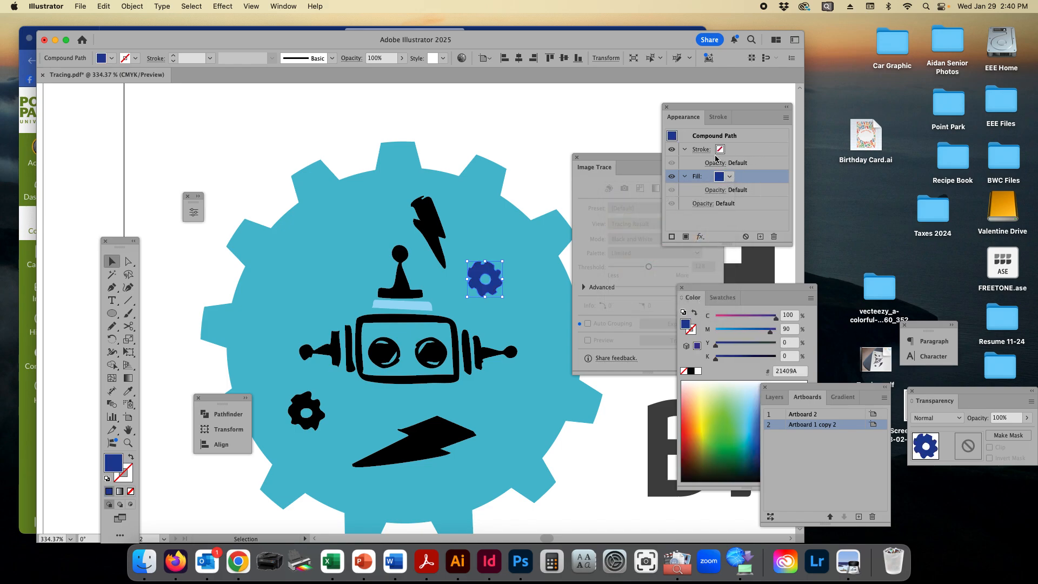
{"action": "left_click", "coordinate": [437, 236]}
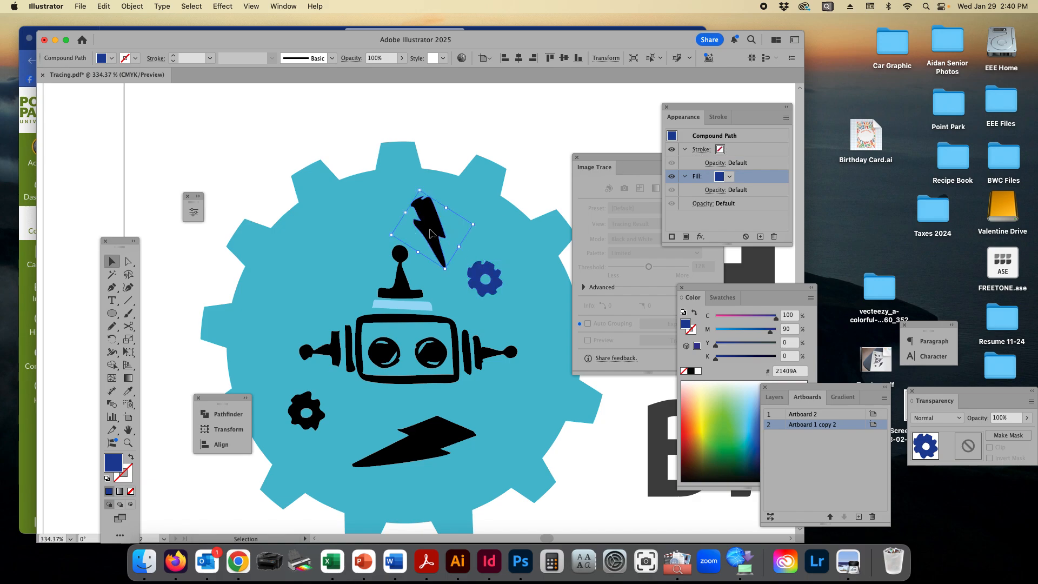
{"action": "left_click", "coordinate": [719, 151]}
{"action": "left_click", "coordinate": [720, 151]}
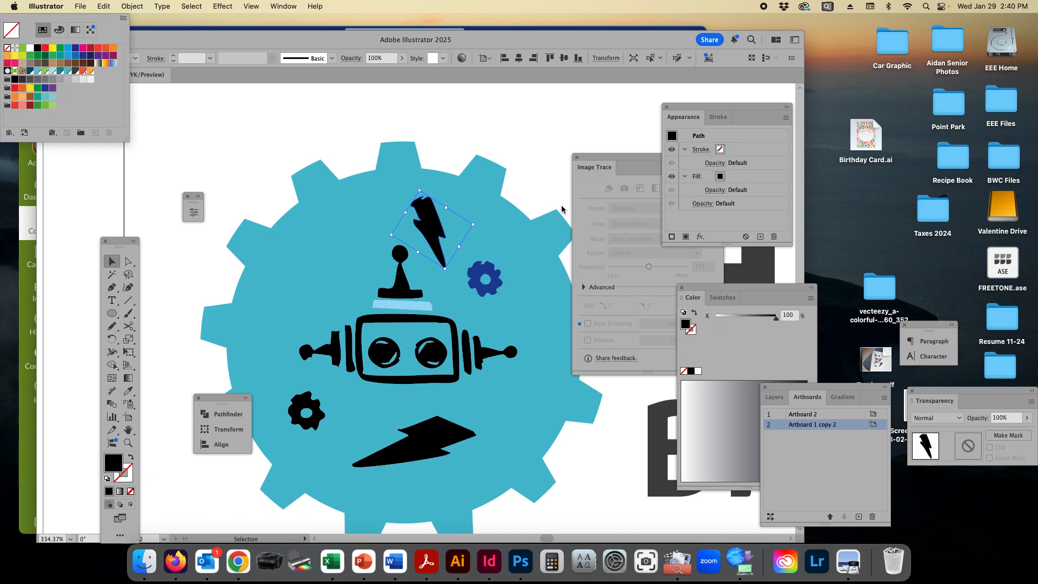
{"action": "left_click", "coordinate": [522, 141]}
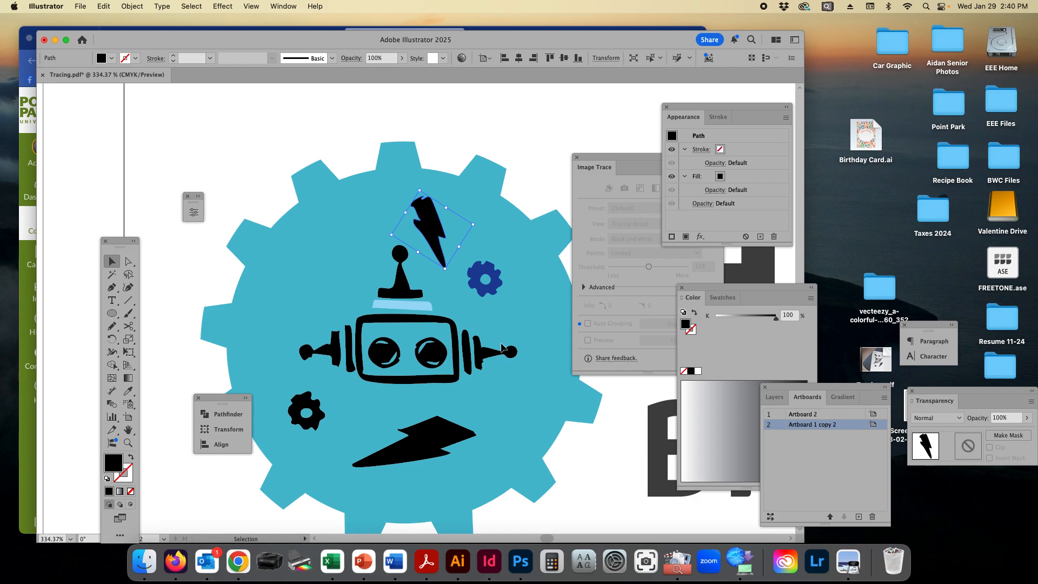
{"action": "left_click", "coordinate": [424, 304]}
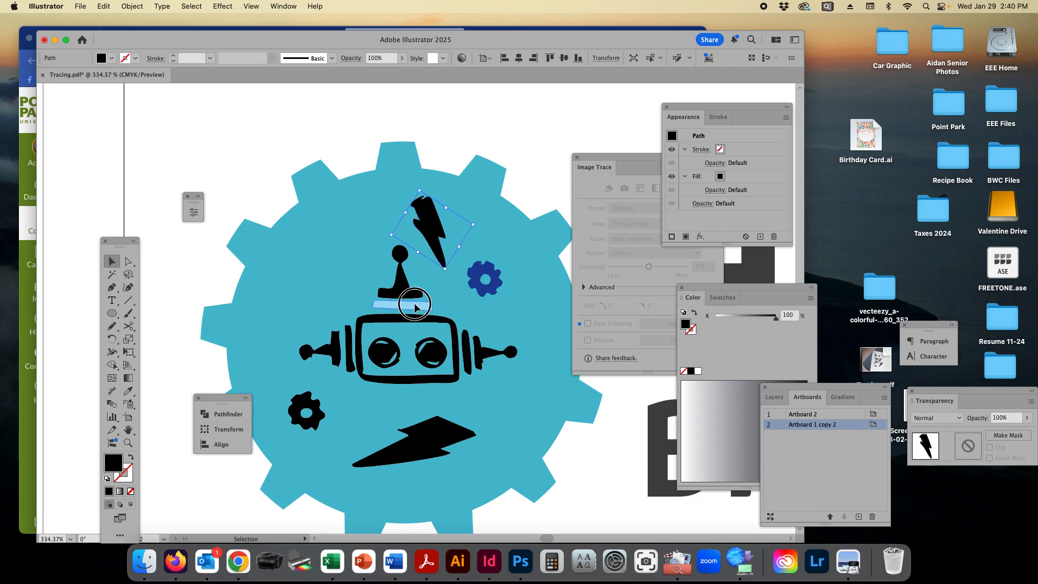
{"action": "left_click", "coordinate": [458, 336]}
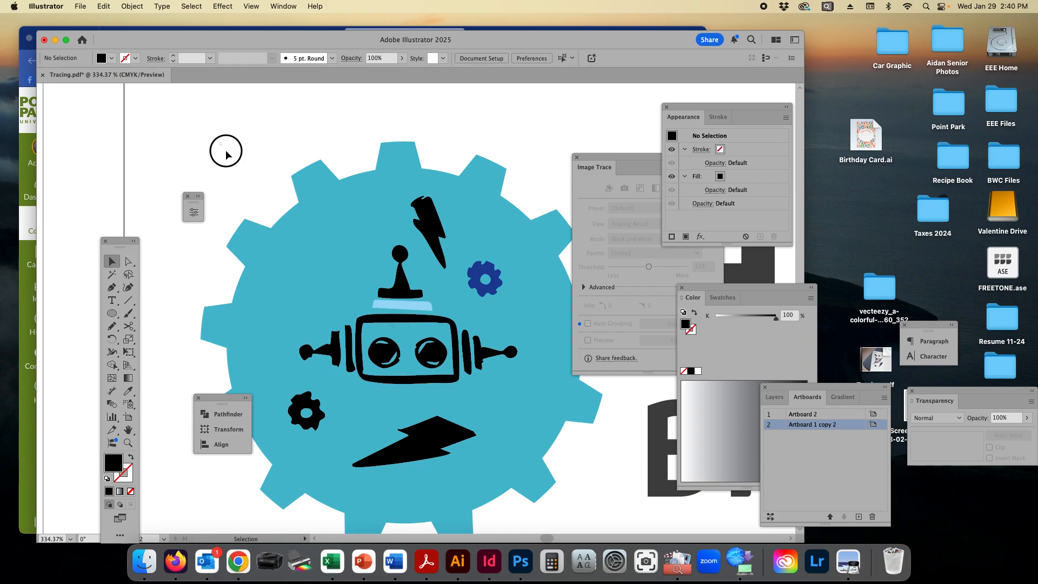
Step: Select all the robot, lightning bolt and small gear shapes inside the teal gear and group them
{"action": "left_click_drag", "start_coordinate": [225, 151], "coordinate": [539, 487]}
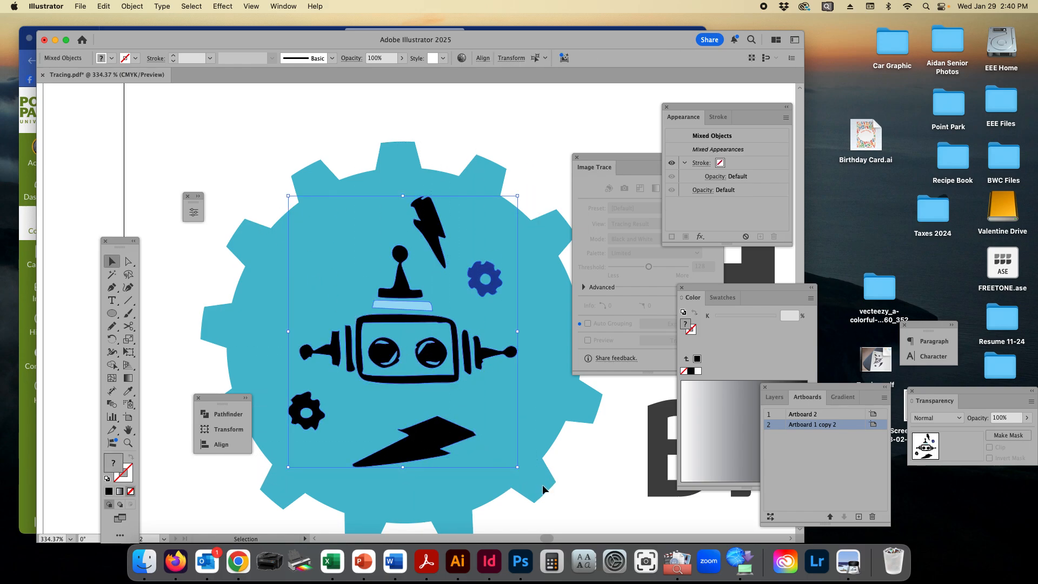
{"action": "mouse_move", "coordinate": [417, 310]}
{"action": "left_mouse_down"}
{"action": "mouse_move", "coordinate": [437, 308]}
{"action": "mouse_move", "coordinate": [418, 338]}
{"action": "mouse_move", "coordinate": [415, 312]}
{"action": "left_mouse_up"}
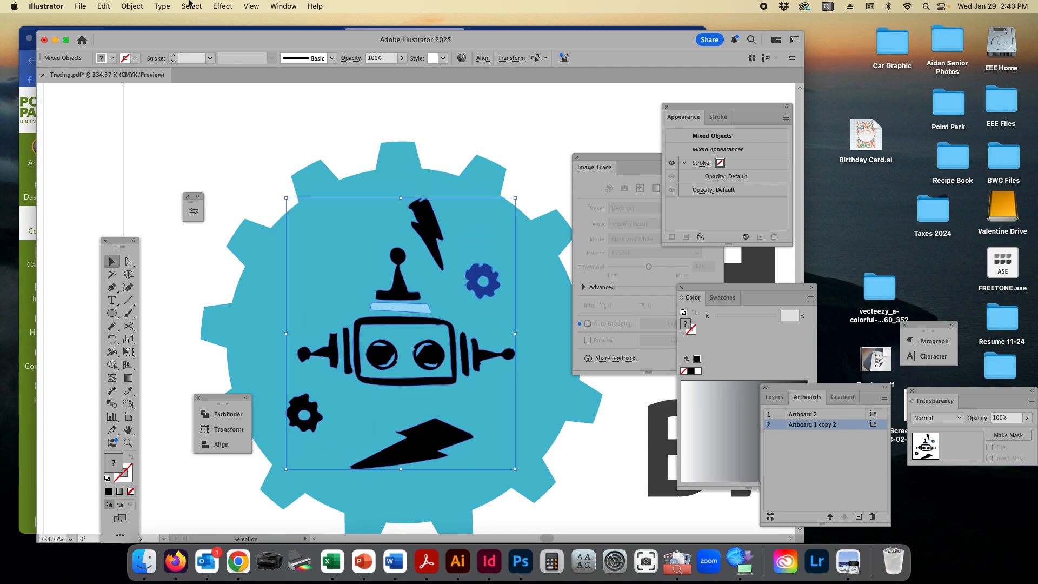
{"action": "left_click", "coordinate": [132, 6]}
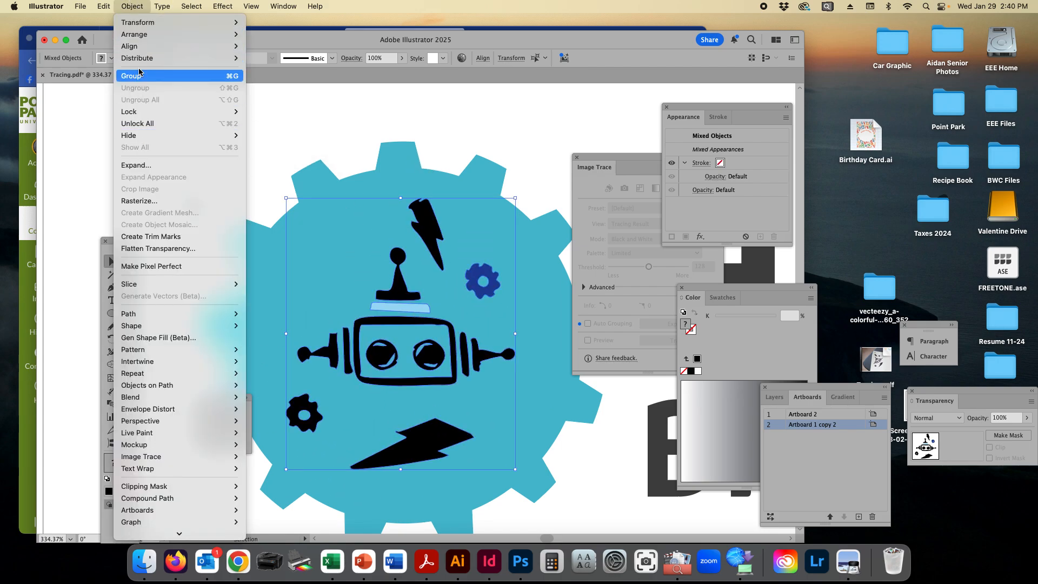
{"action": "left_click", "coordinate": [230, 76]}
{"action": "left_click", "coordinate": [338, 136]}
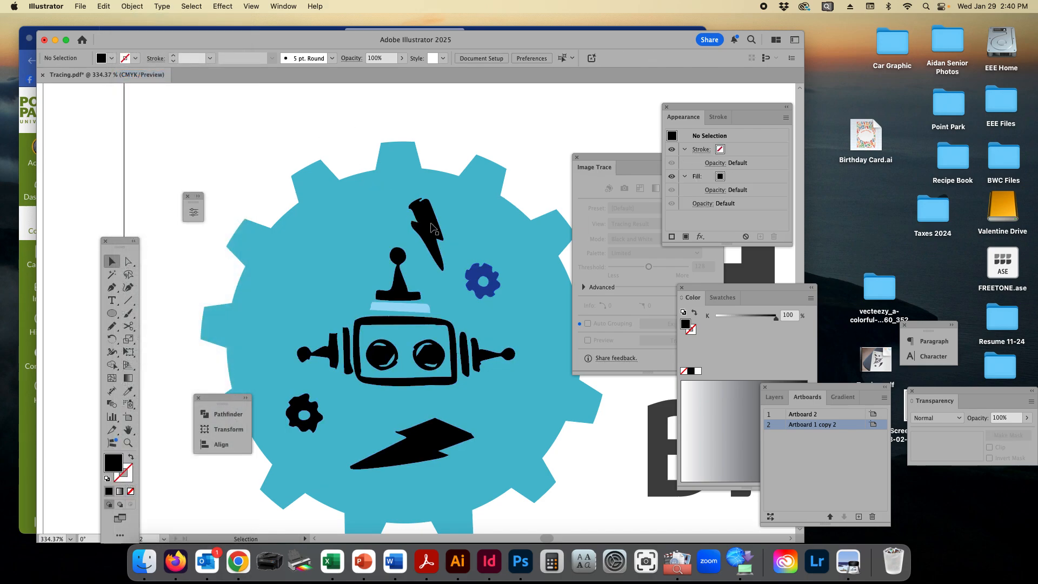
Step: Move the grouped robot artwork slightly to the right within the teal gear and deselect it
{"action": "left_click", "coordinate": [431, 227]}
{"action": "left_click_drag", "start_coordinate": [432, 227], "coordinate": [419, 243]}
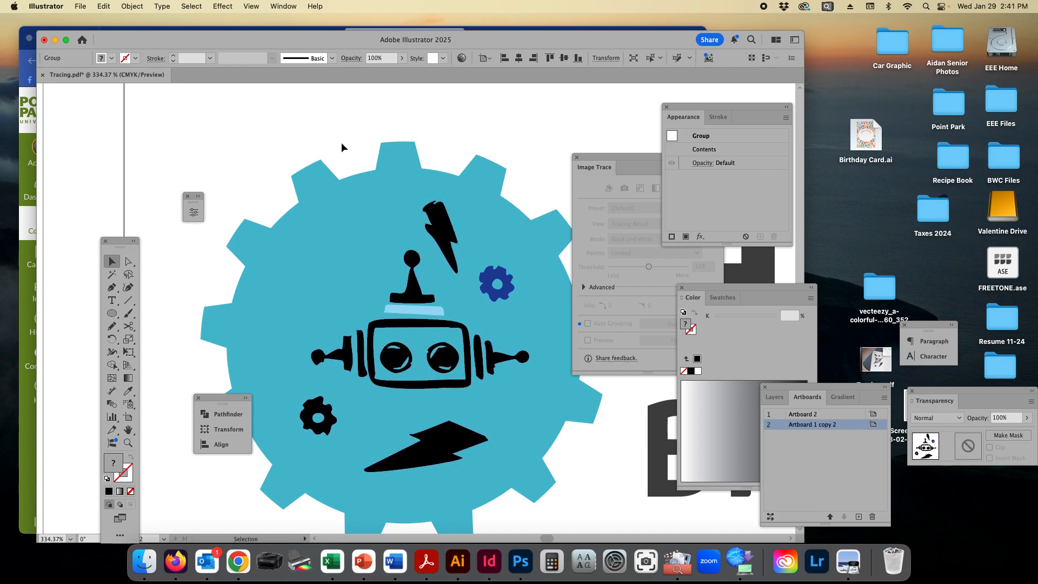
{"action": "left_click", "coordinate": [342, 147]}
Step: Select only the dark blue small gear within the group using Direct Selection and fill it with orange (F58433)
{"action": "left_click", "coordinate": [133, 263]}
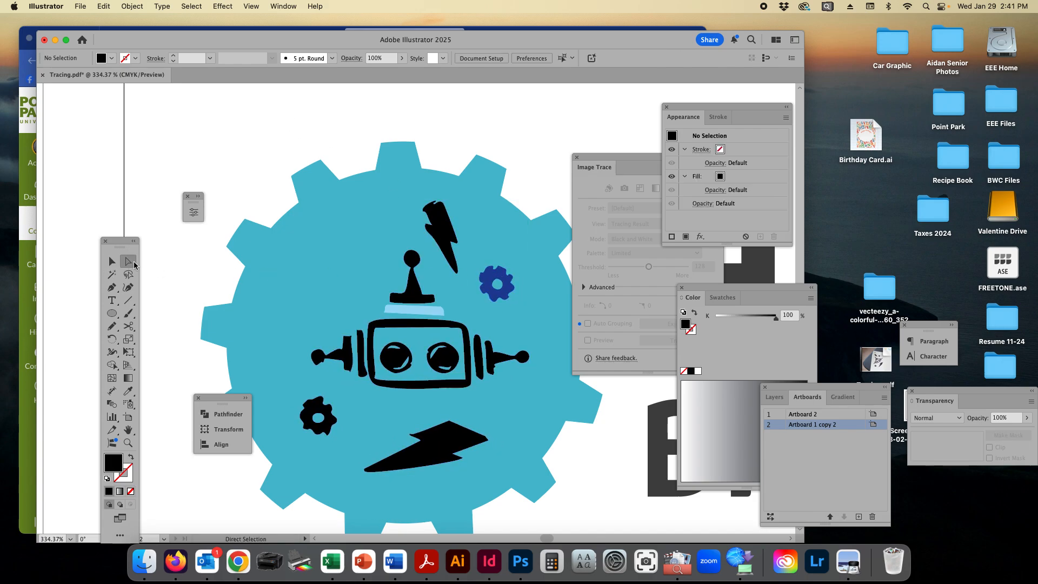
{"action": "left_click", "coordinate": [489, 281]}
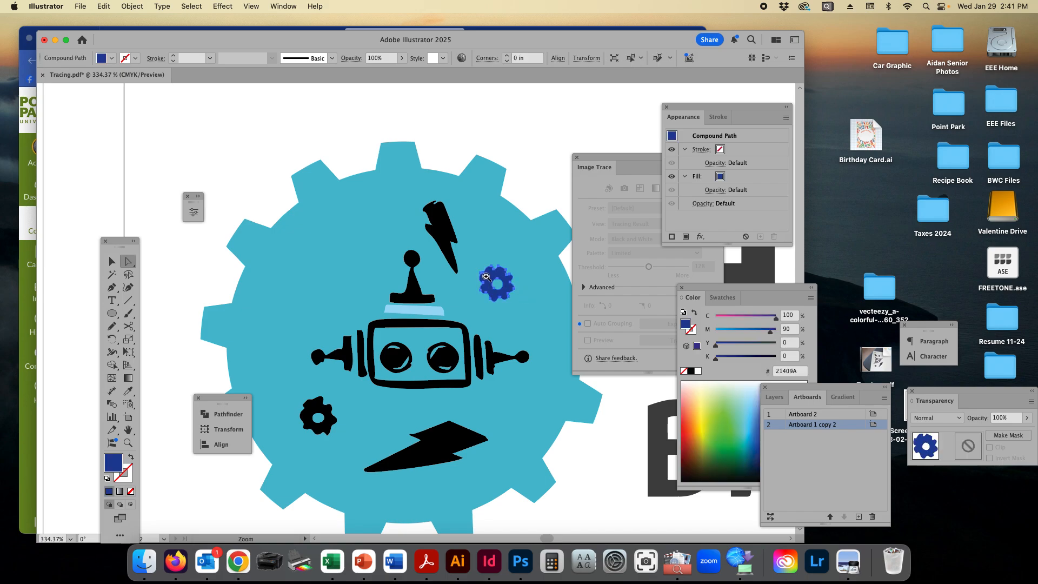
{"action": "left_click", "coordinate": [552, 311], "text": "super"}
{"action": "left_click", "coordinate": [493, 287], "text": "super"}
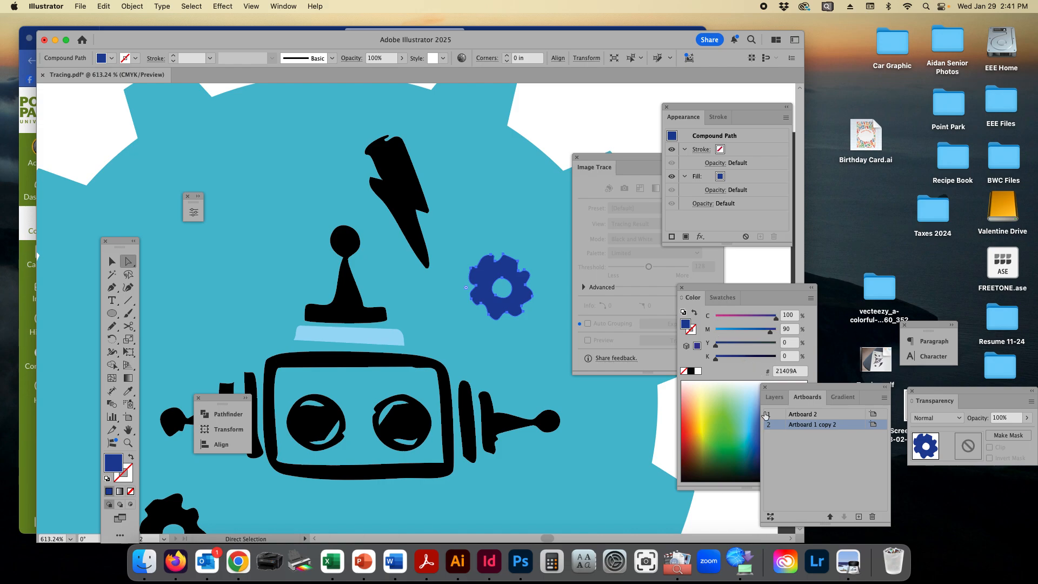
{"action": "left_click", "coordinate": [689, 415]}
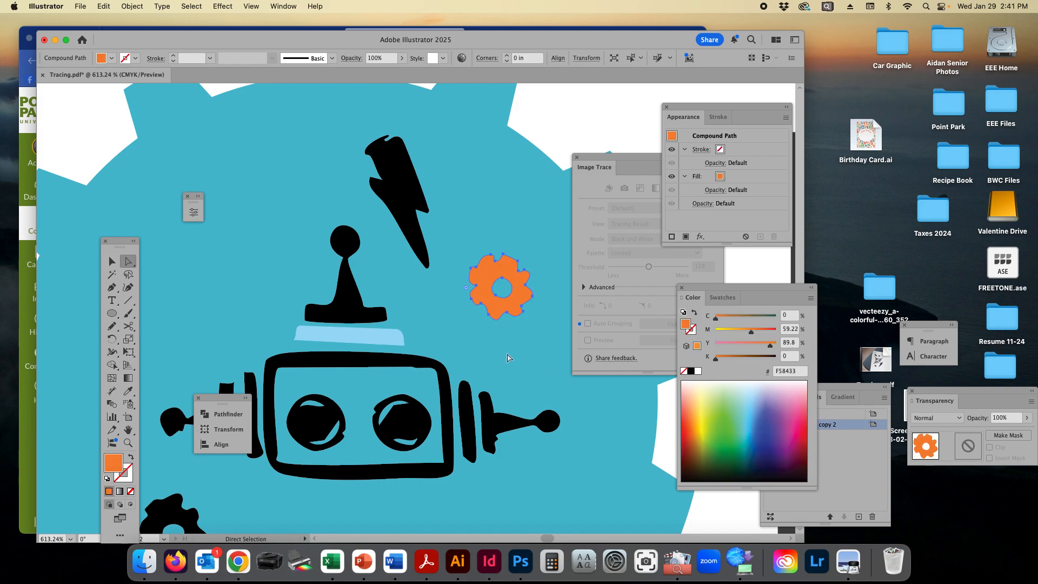
Step: Select the whole upper antenna shape within the group and fill it with the orange C=0 M=75 swatch from Brights
{"action": "left_click", "coordinate": [378, 313]}
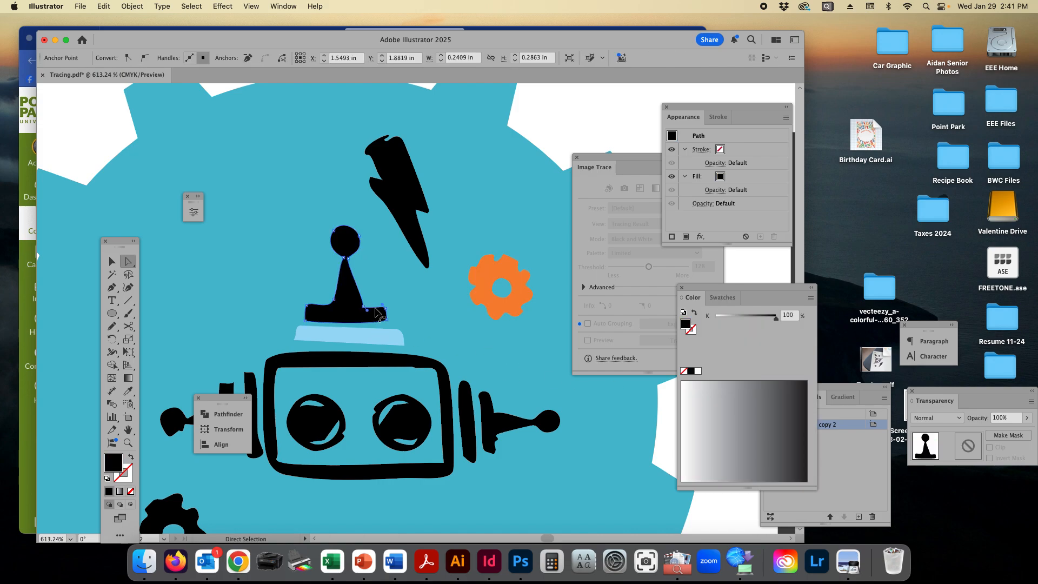
{"action": "left_click_drag", "start_coordinate": [373, 308], "coordinate": [372, 312]}
{"action": "left_click", "coordinate": [345, 284]}
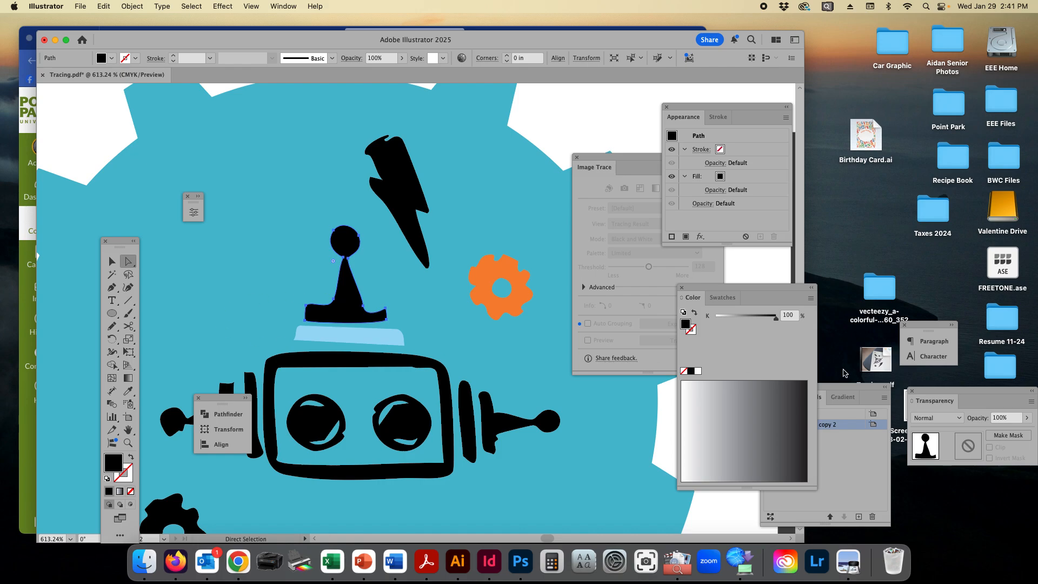
{"action": "left_click", "coordinate": [722, 298]}
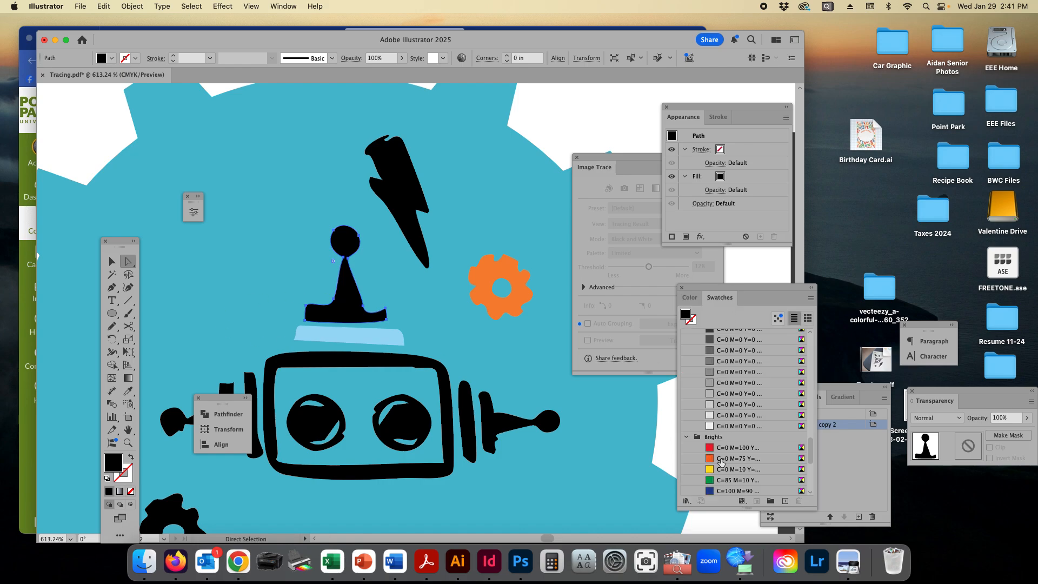
{"action": "left_click", "coordinate": [723, 458]}
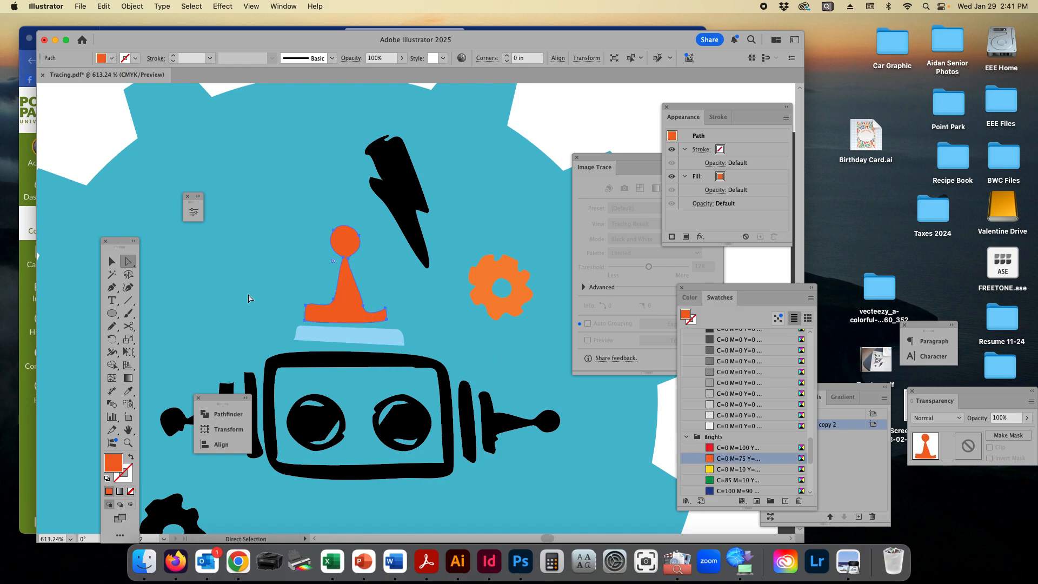
Step: Return to the Selection tool and close the Tracing.pdf document
{"action": "left_click", "coordinate": [112, 261]}
{"action": "left_click", "coordinate": [500, 292], "text": "alt+super"}
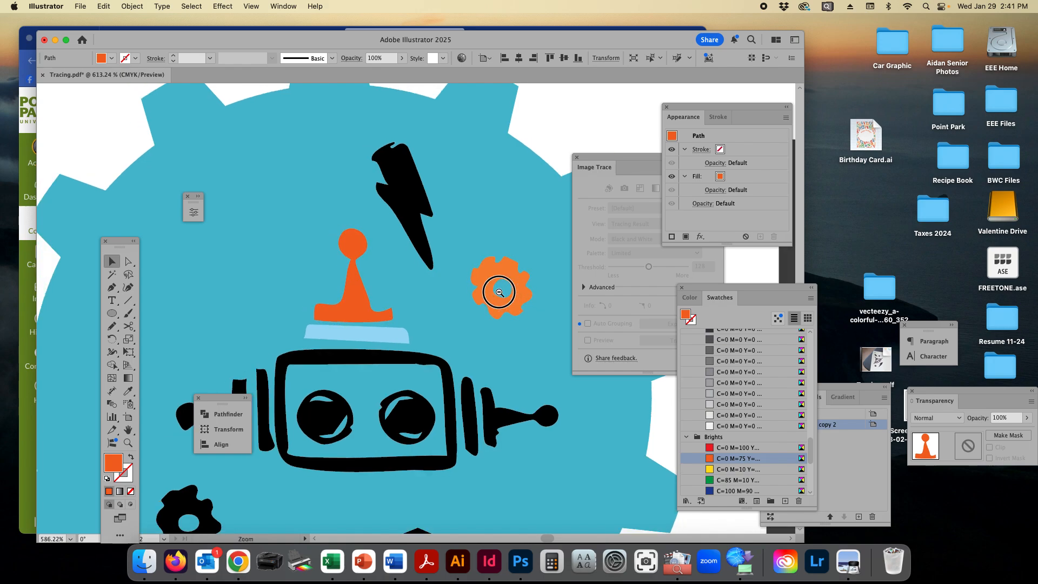
{"action": "left_click_drag", "start_coordinate": [500, 292], "coordinate": [217, 204]}
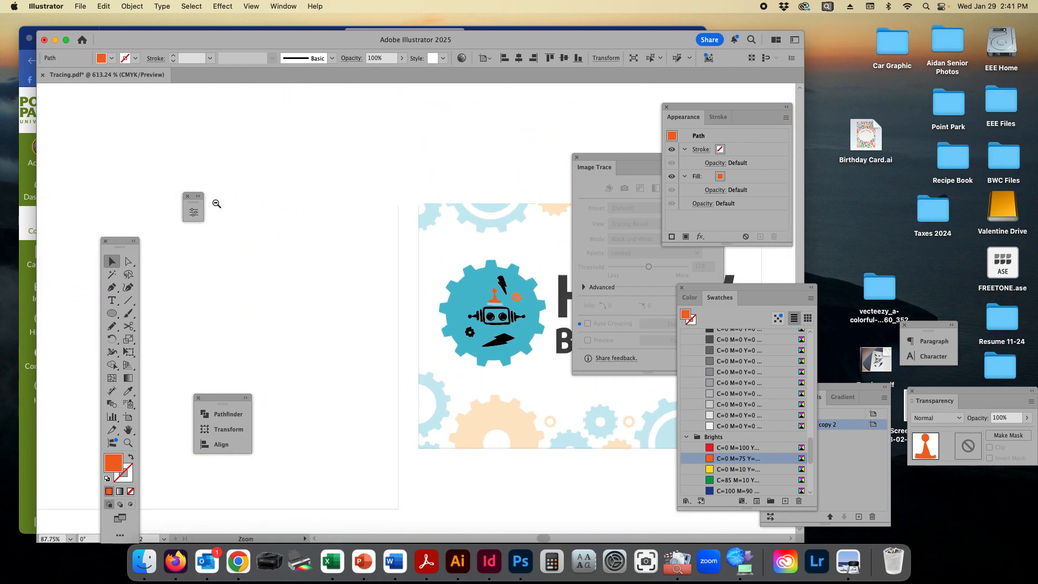
{"action": "left_click", "coordinate": [45, 40]}
{"action": "left_click", "coordinate": [424, 315]}
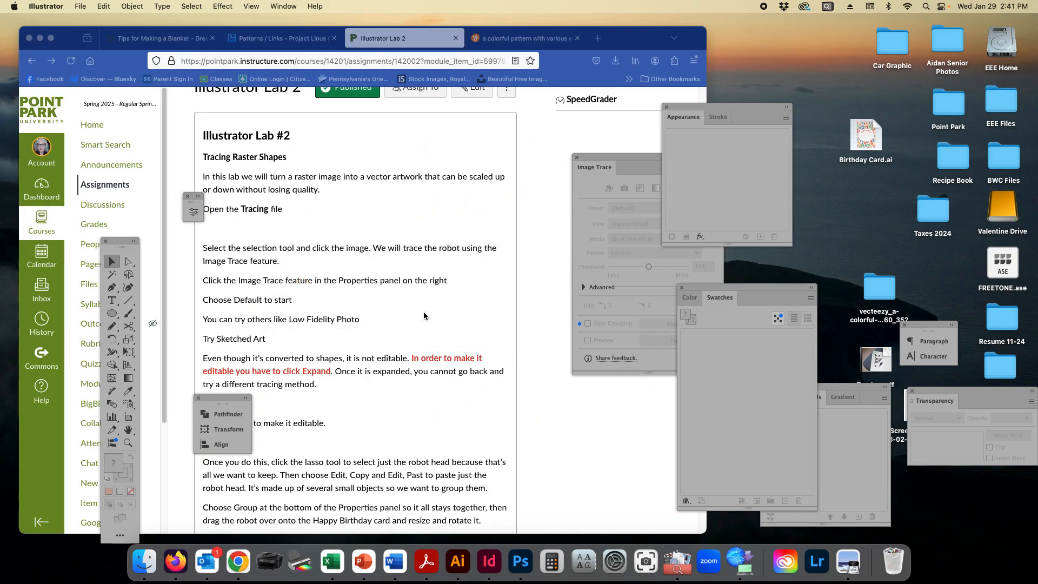